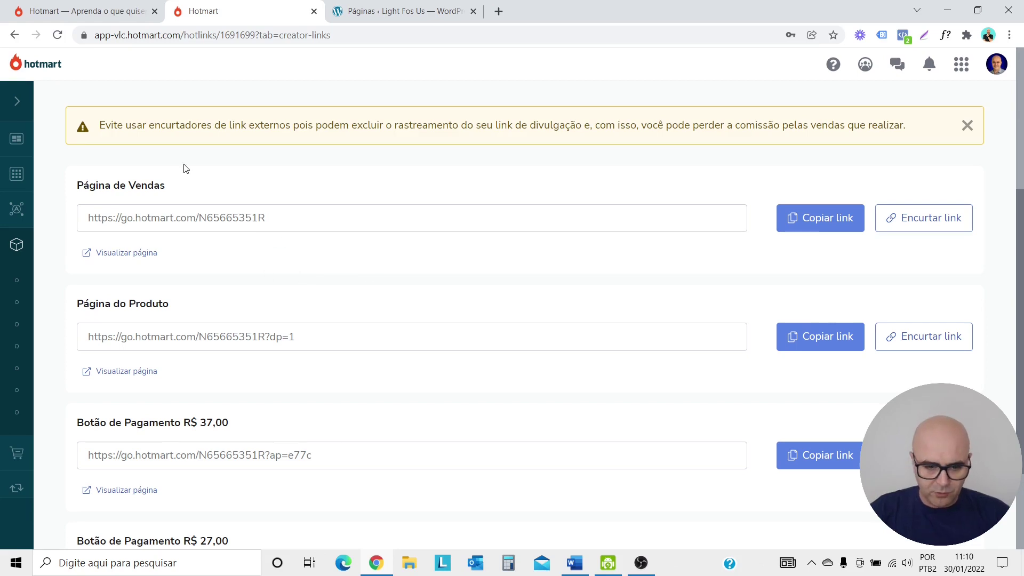
# Copy the affiliate link of the Página de Vendas from the product's Hotlinks page.
pyautogui.scroll(-3, 197, 208)
pyautogui.scroll(3, 400, 314)
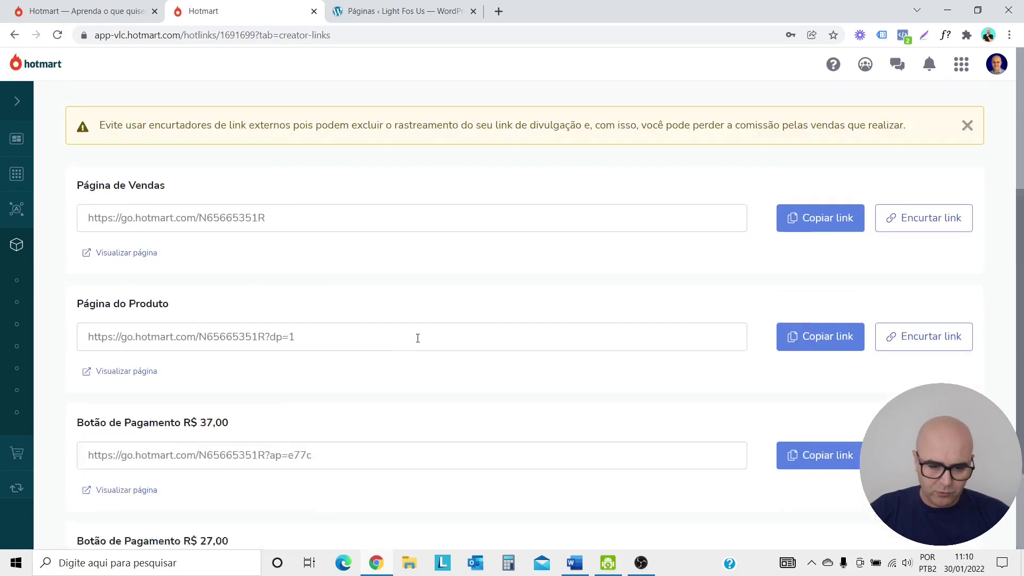
pyautogui.scroll(2, 417, 337)
pyautogui.scroll(2, 418, 343)
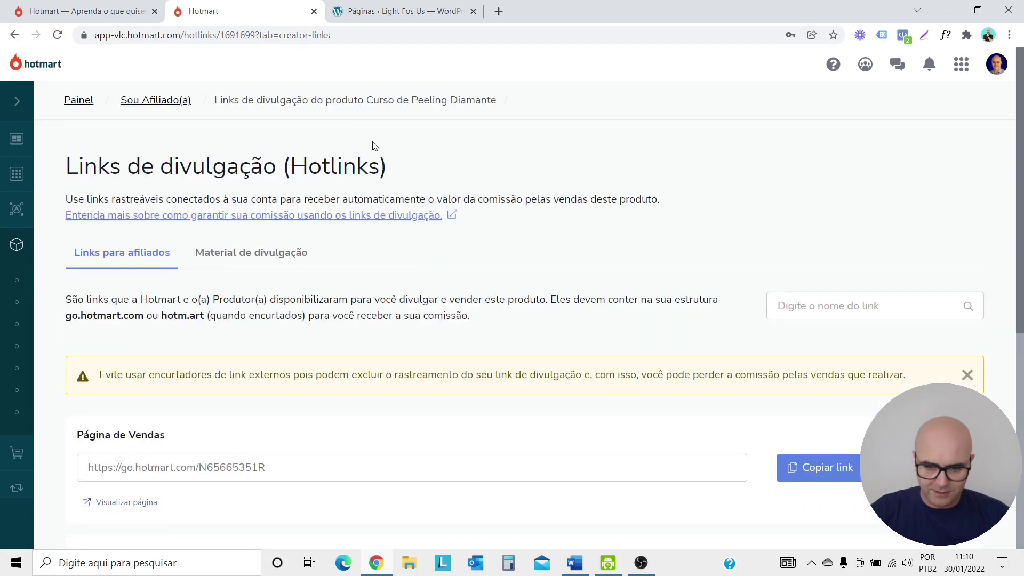
pyautogui.scroll(-3, 487, 137)
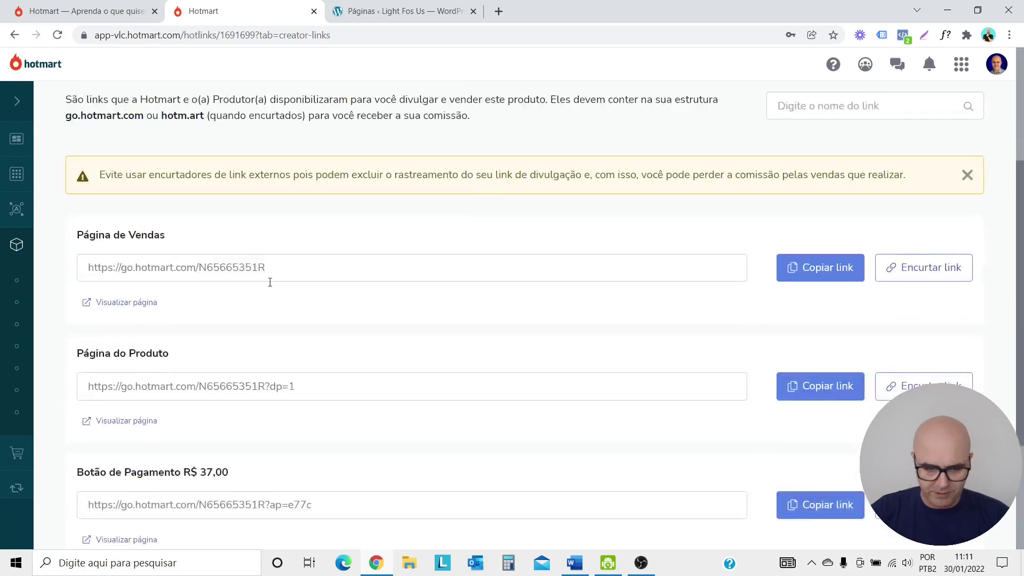
pyautogui.scroll(-1, 533, 240)
pyautogui.click(796, 204)
# Open the copied sales page link in a new browser tab.
pyautogui.click(499, 12)
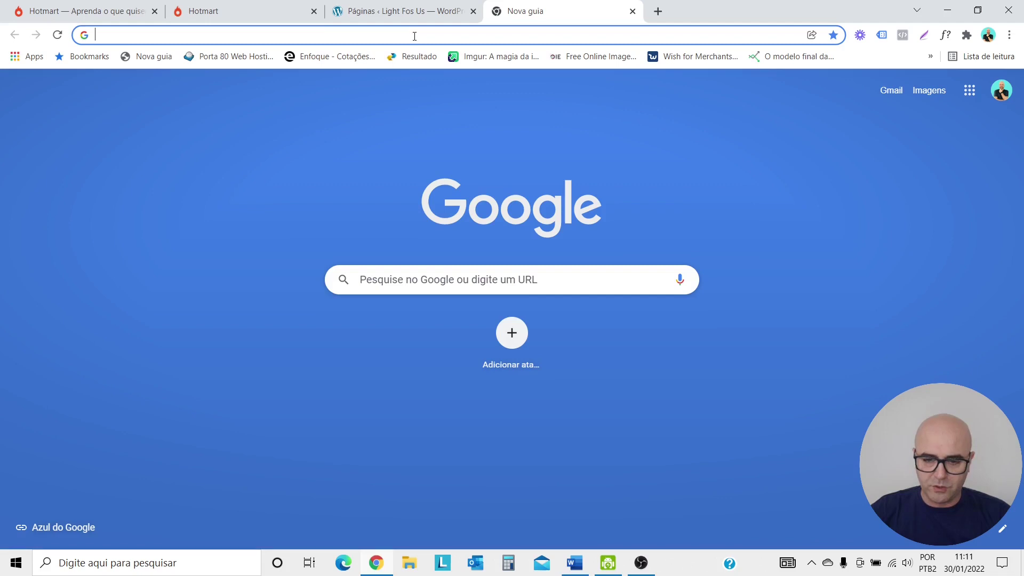
pyautogui.rightClick(414, 36)
pyautogui.click(478, 126)
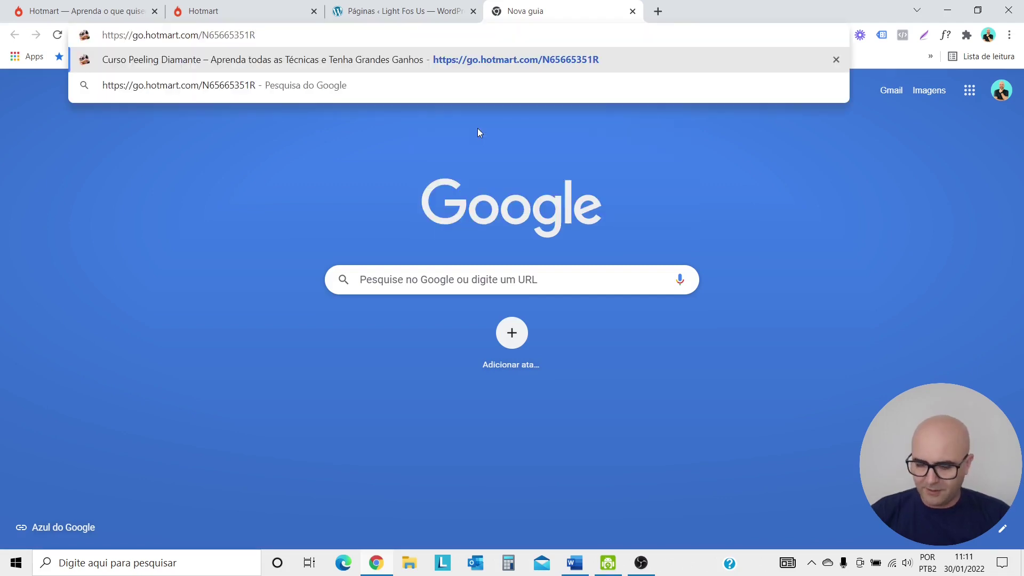
pyautogui.press('Return')
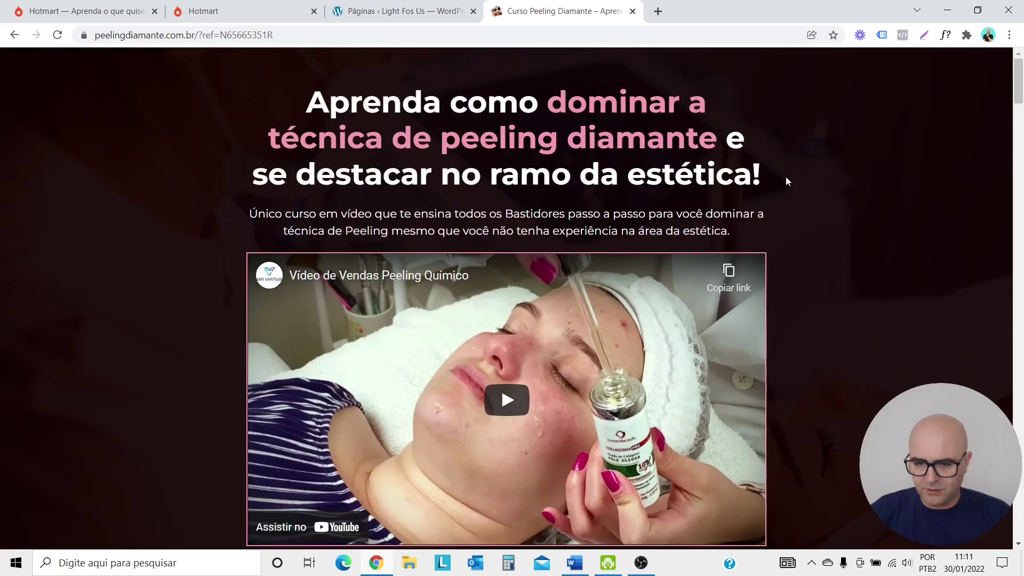
# Open the source code of the Curso Peeling Diamante sales page and copy all of it.
pyautogui.scroll(-15, 806, 197)
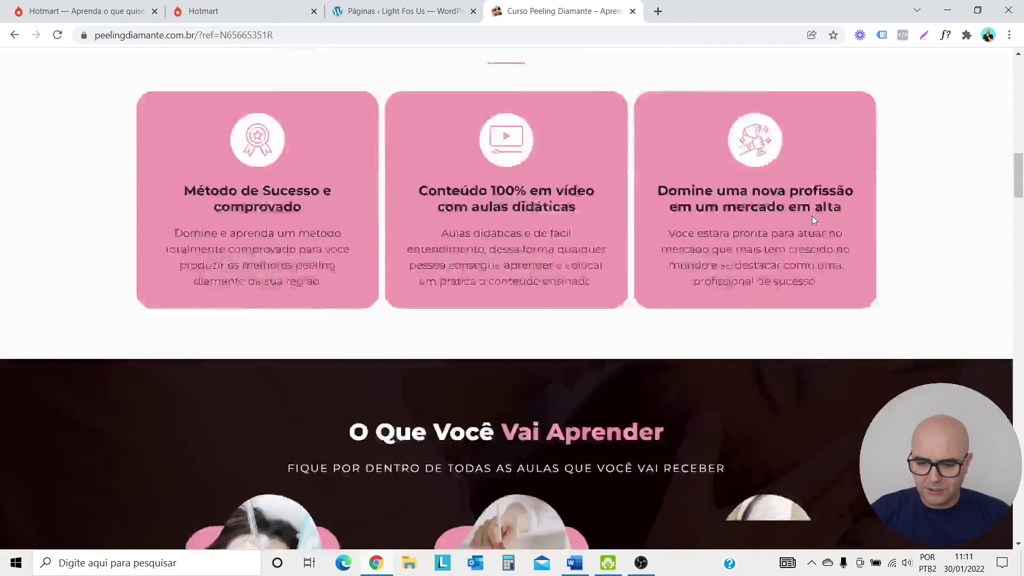
pyautogui.scroll(-20, 813, 221)
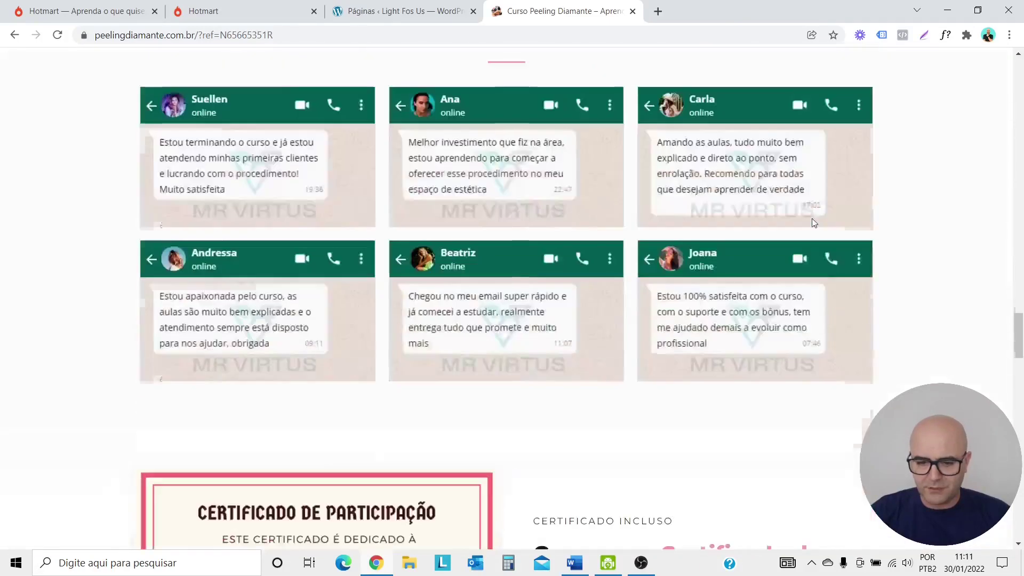
pyautogui.scroll(-20, 813, 223)
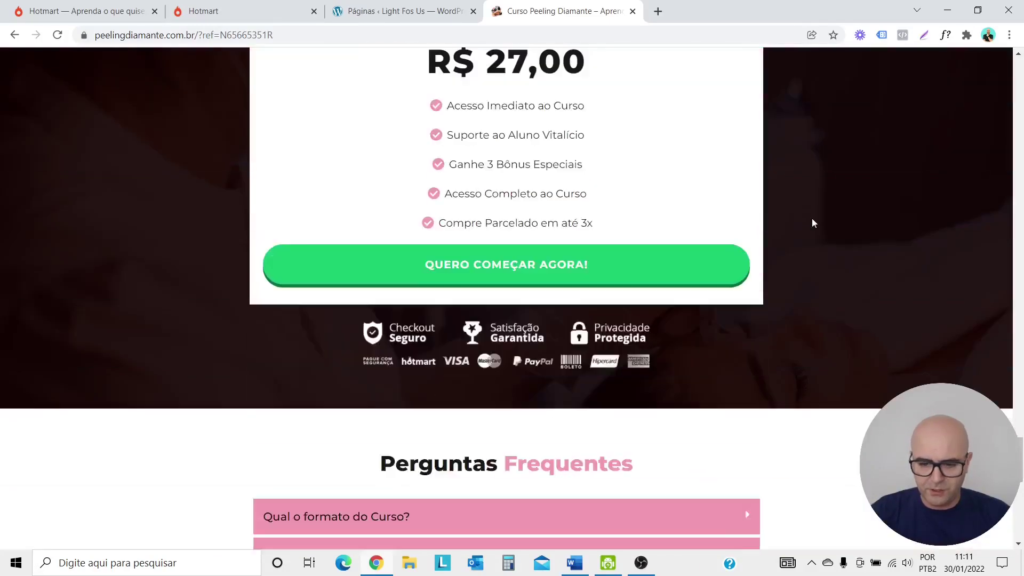
pyautogui.scroll(15, 813, 223)
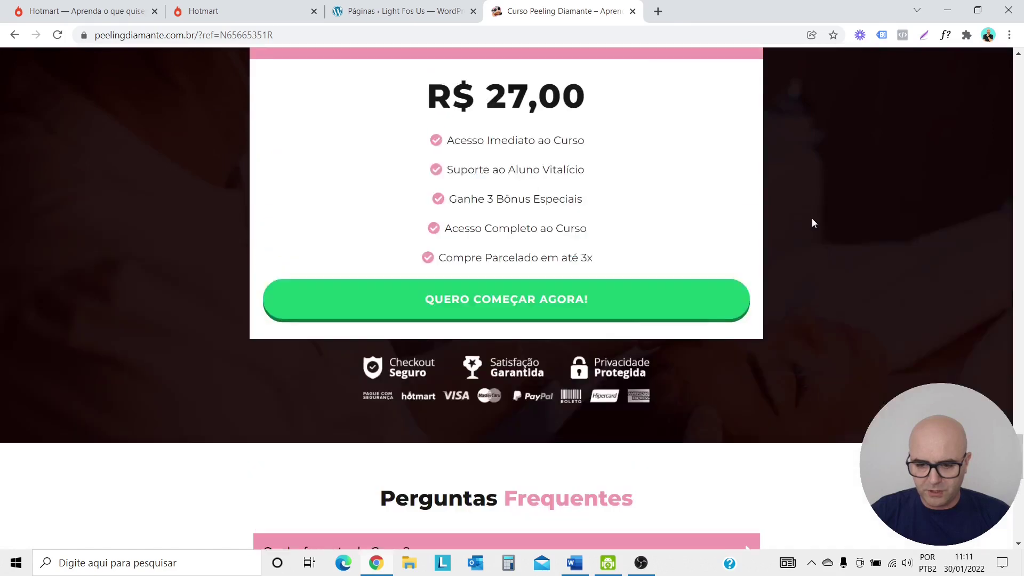
pyautogui.scroll(20, 813, 221)
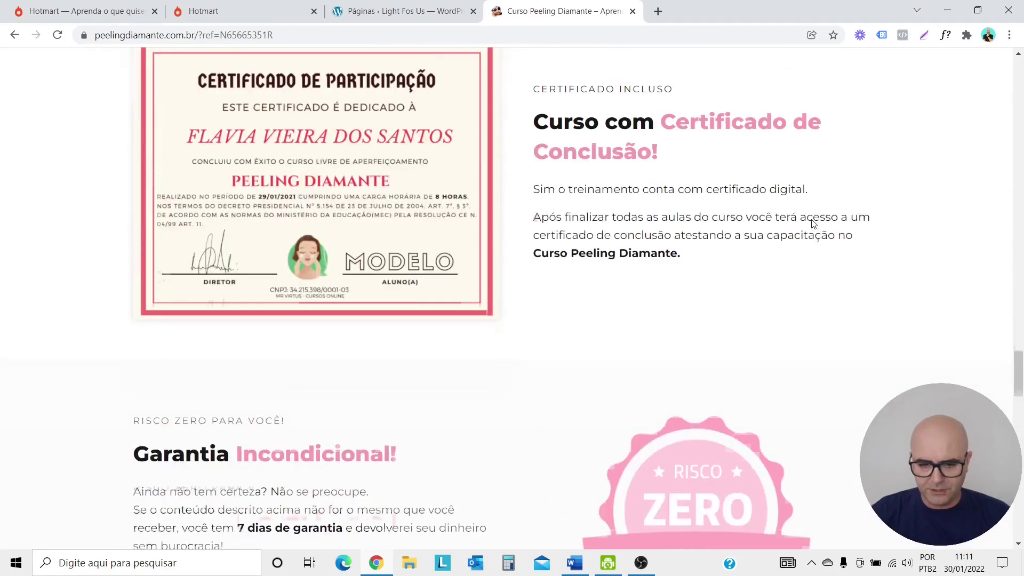
pyautogui.scroll(10, 805, 216)
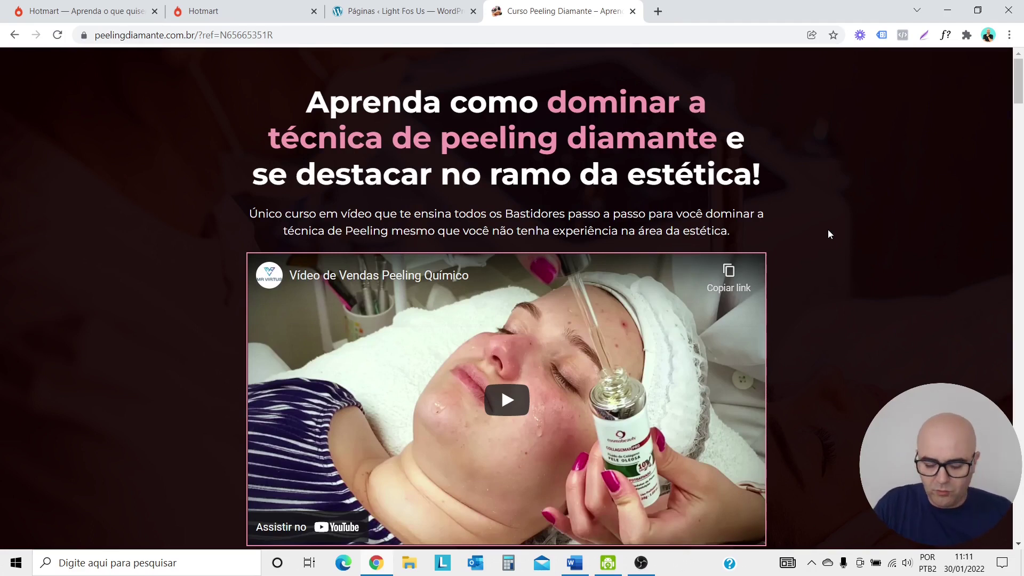
pyautogui.hotkey('ctrl', 'u')
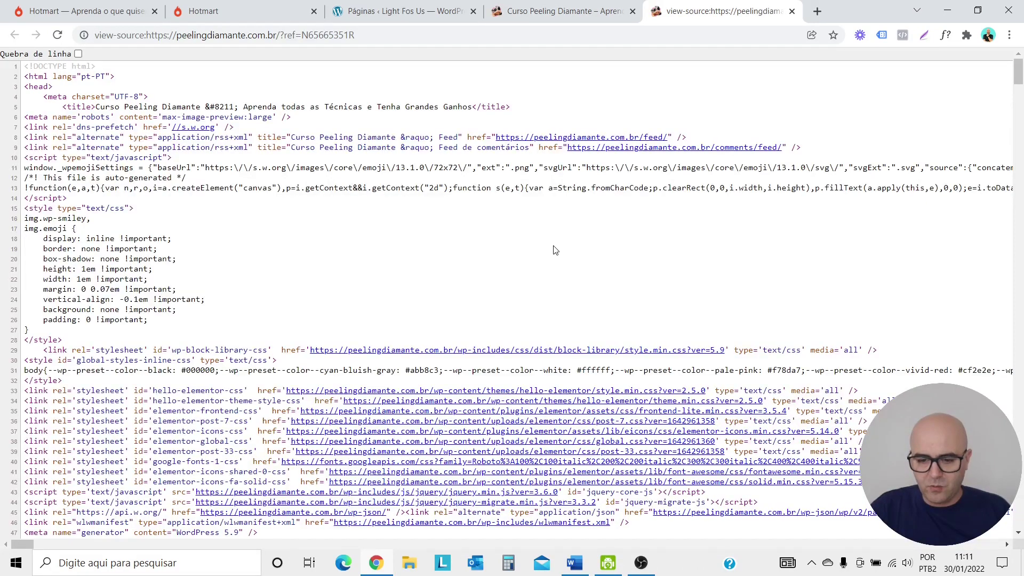
pyautogui.hotkey('ctrl', 'a')
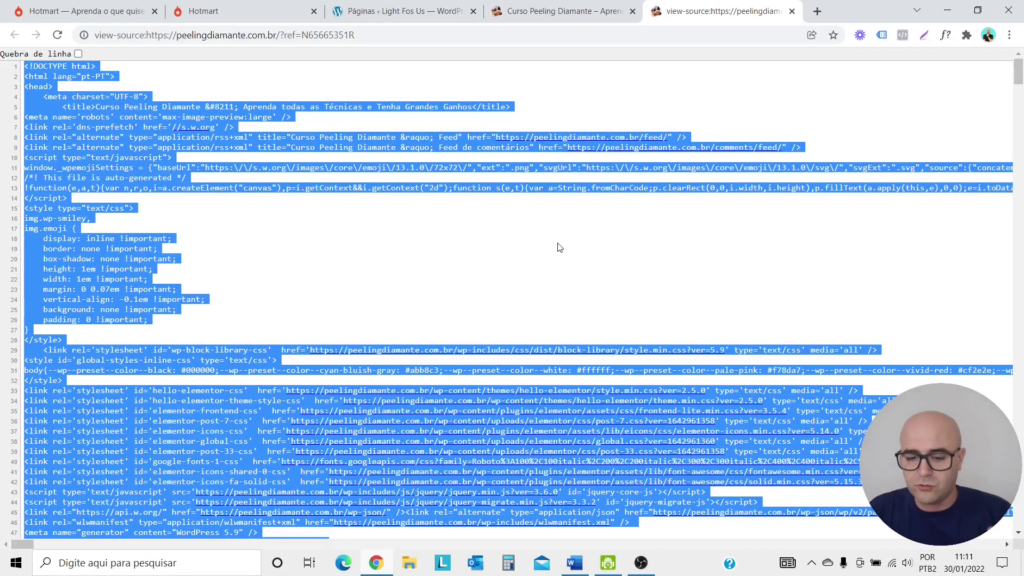
# Paste the copied source code into a new Bloco de Notas document, then minimize it and close the source code tab.
pyautogui.click(208, 565)
pyautogui.write('notas')
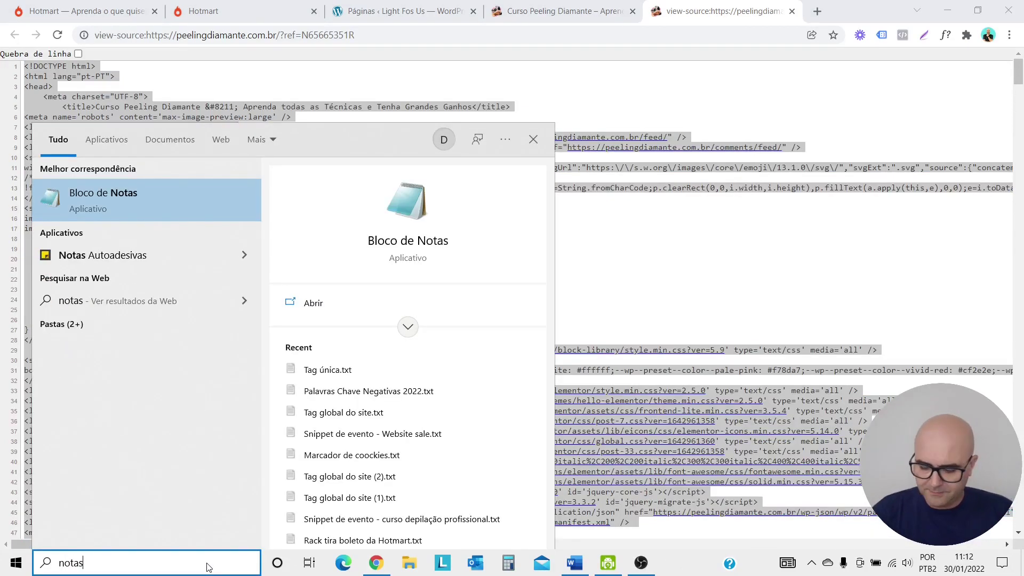
pyautogui.press('Return')
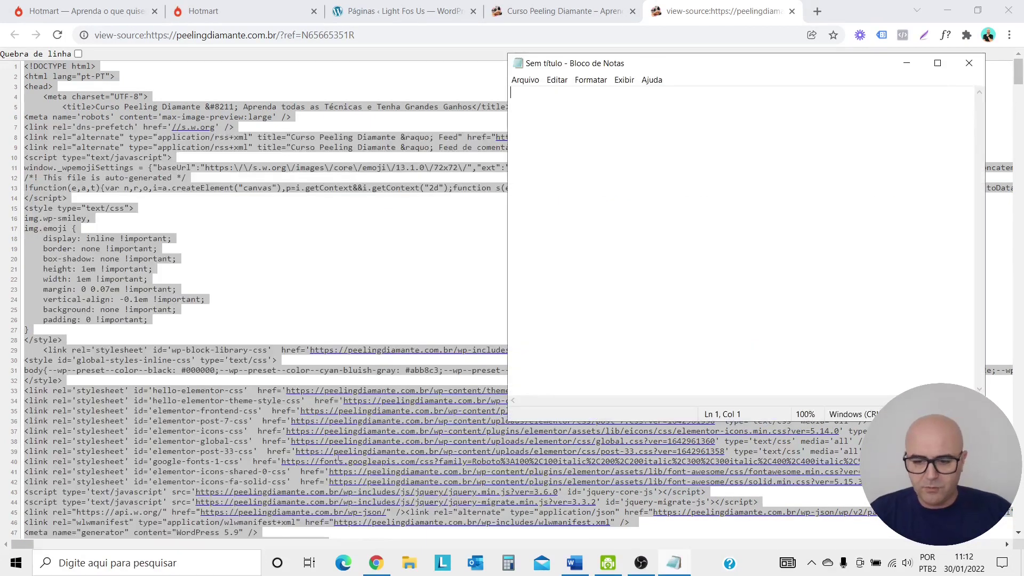
pyautogui.rightClick(586, 182)
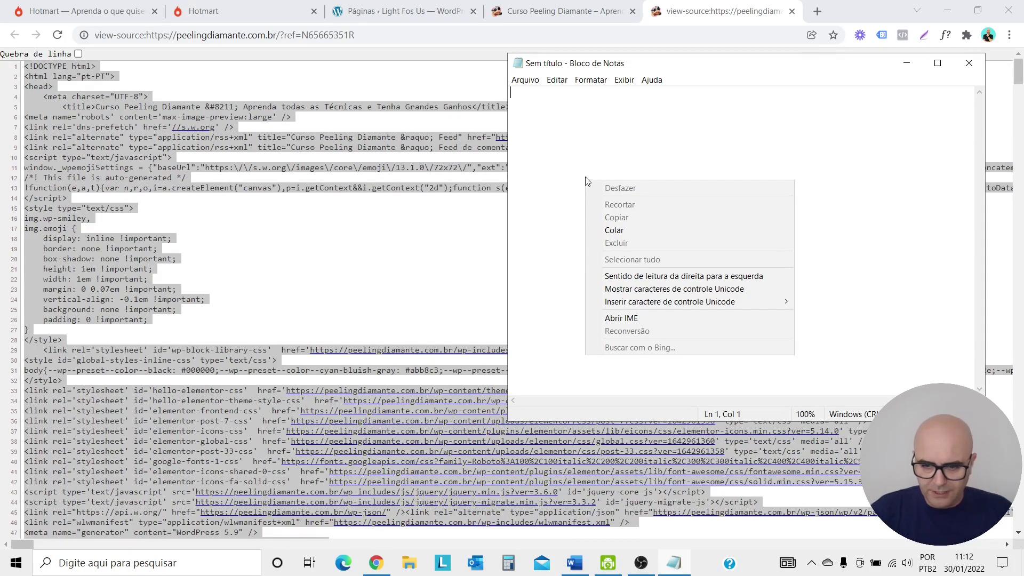
pyautogui.click(624, 230)
pyautogui.scroll(10, 728, 280)
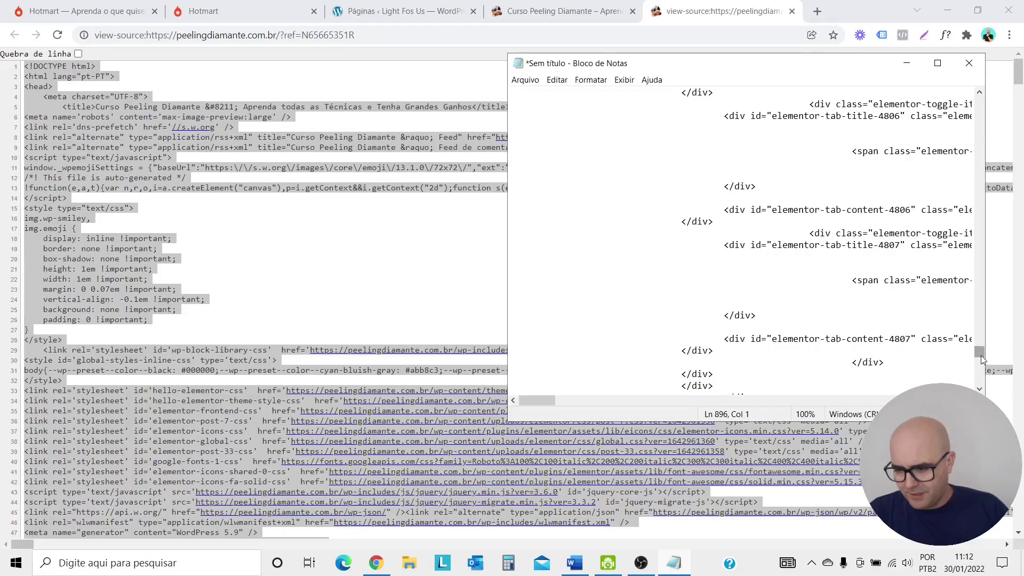
pyautogui.moveTo(979, 352); pyautogui.dragTo(979, 104)
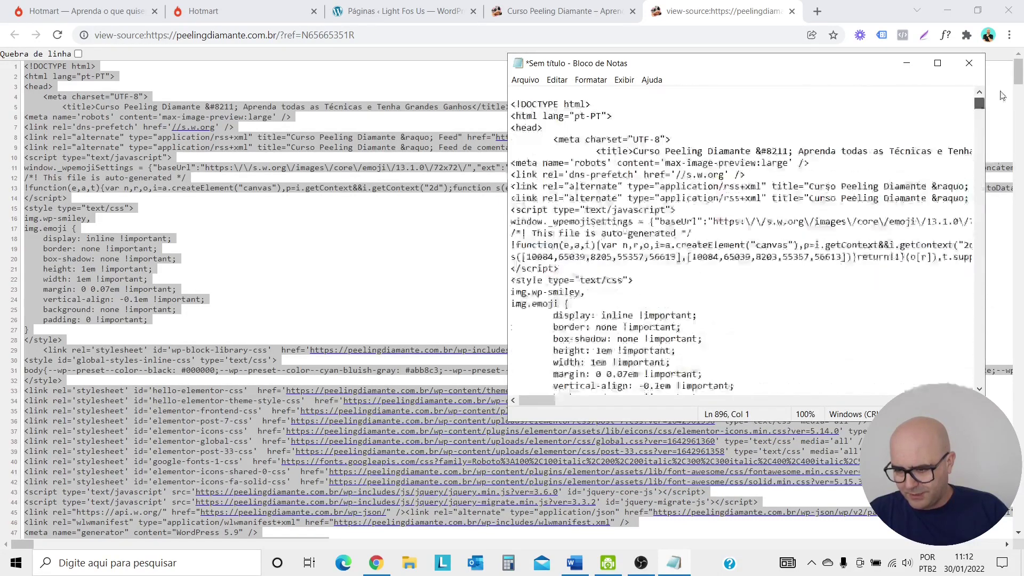
pyautogui.click(906, 63)
pyautogui.click(792, 11)
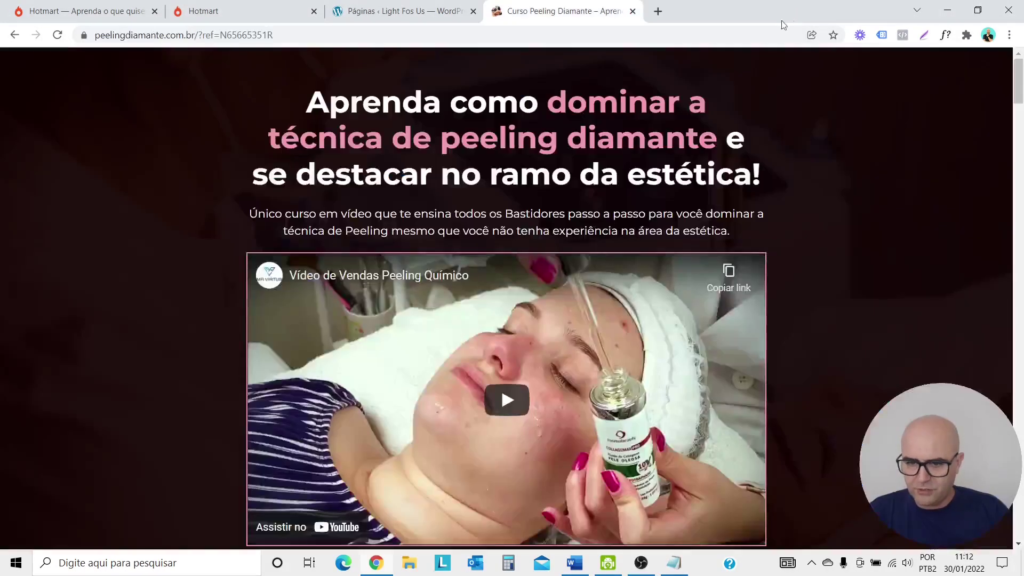
# Switch to the source code in Bloco de Notas and search downward for "pay.hotmart".
pyautogui.scroll(-10, 504, 320)
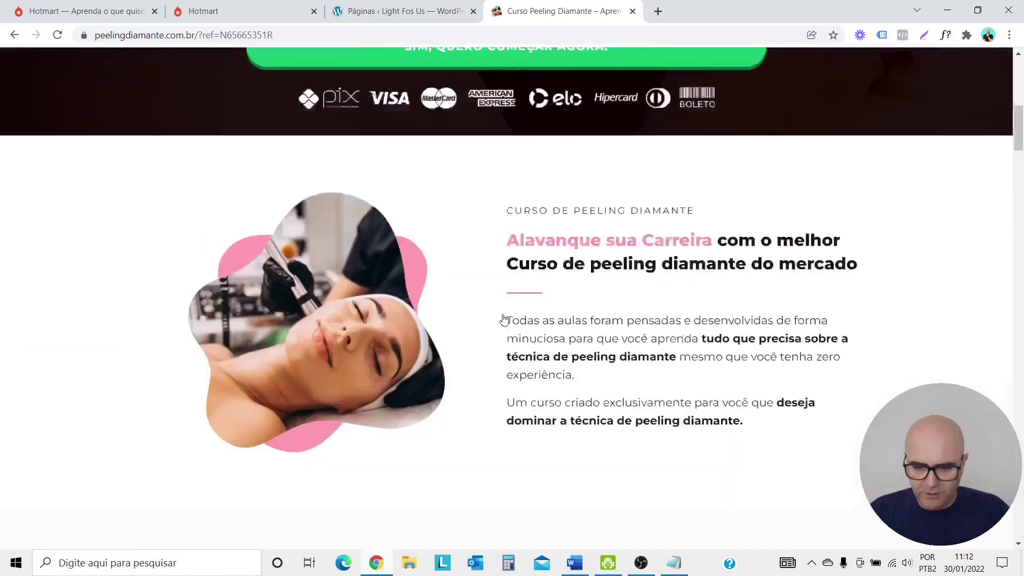
pyautogui.scroll(4, 504, 320)
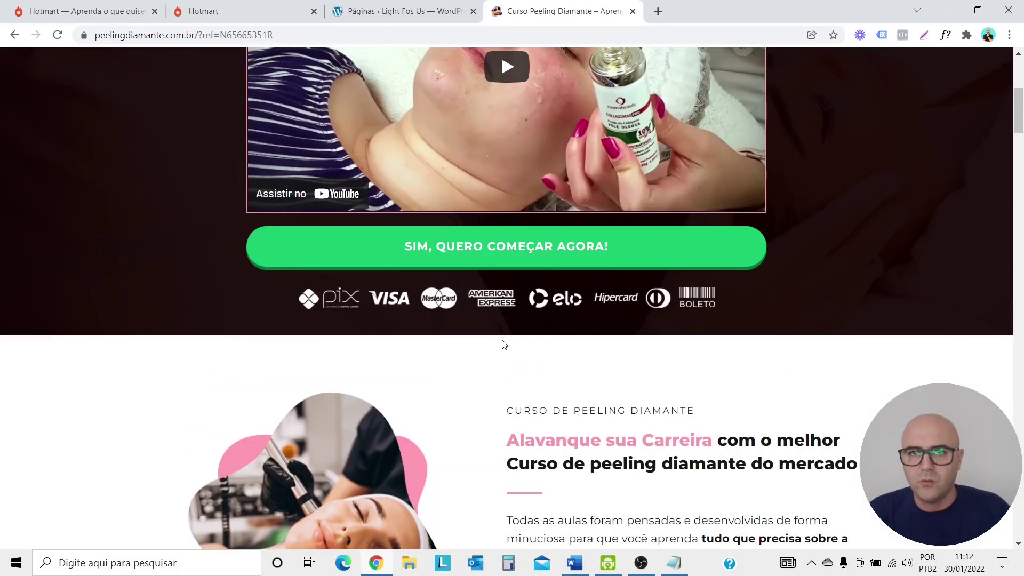
pyautogui.scroll(-1, 504, 344)
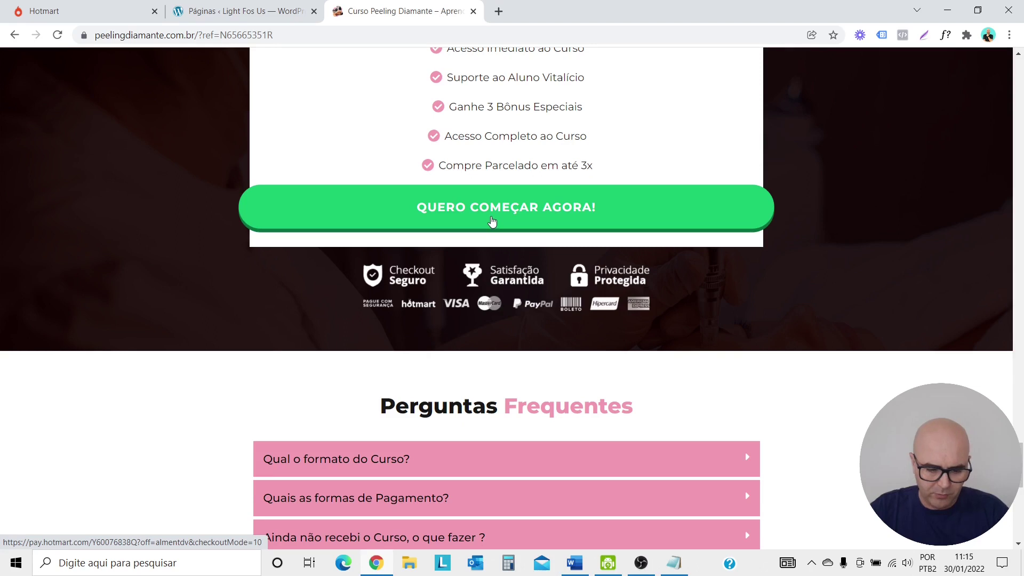
pyautogui.click(673, 563)
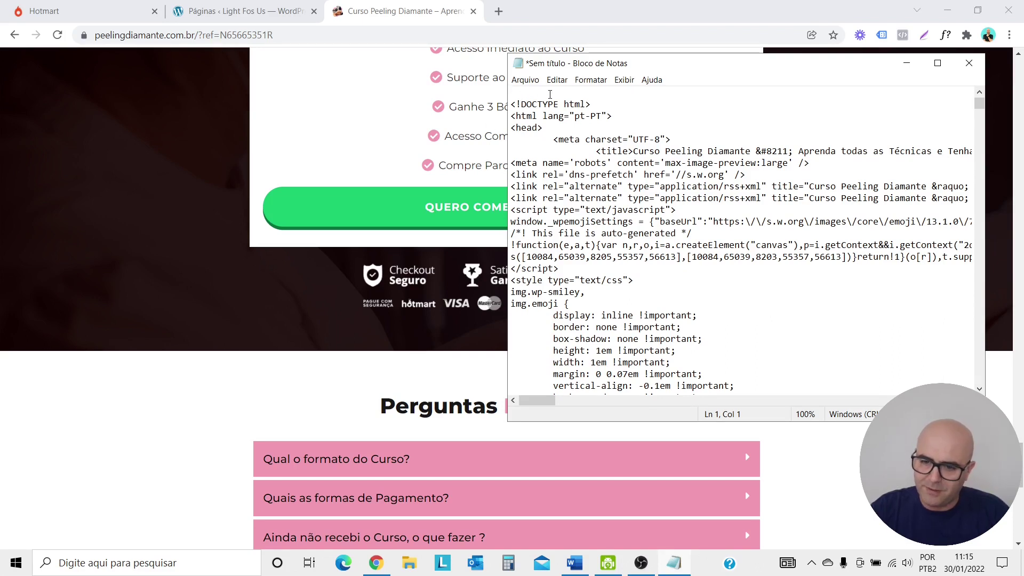
pyautogui.hotkey('ctrl', 'f')
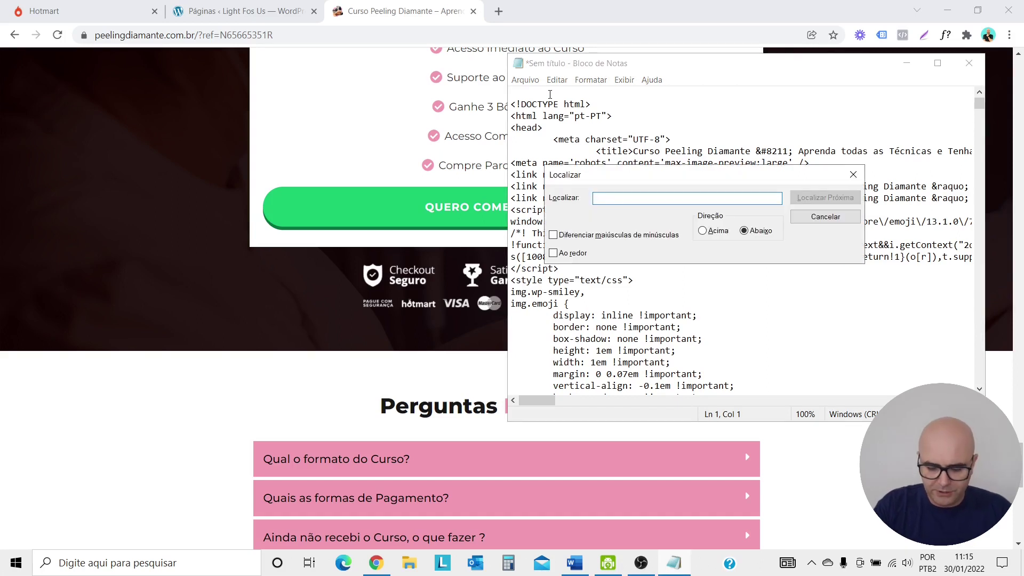
pyautogui.write('pay.hotma')
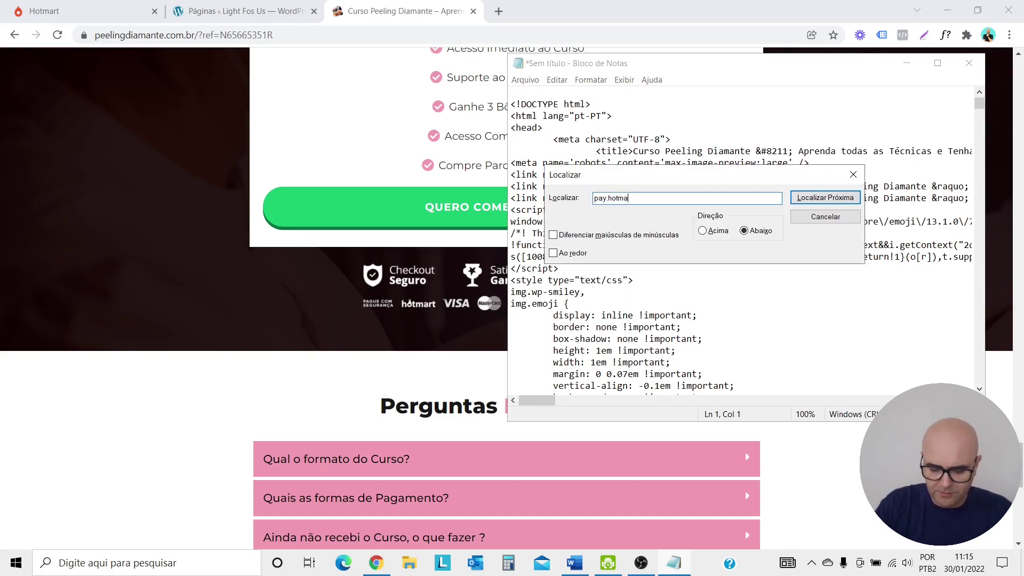
pyautogui.write('rt')
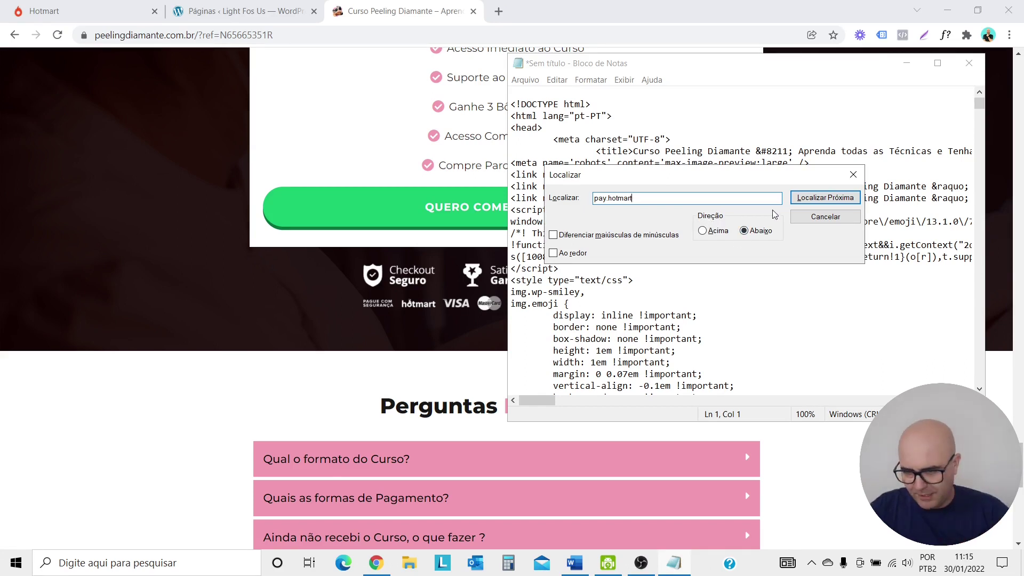
pyautogui.click(804, 200)
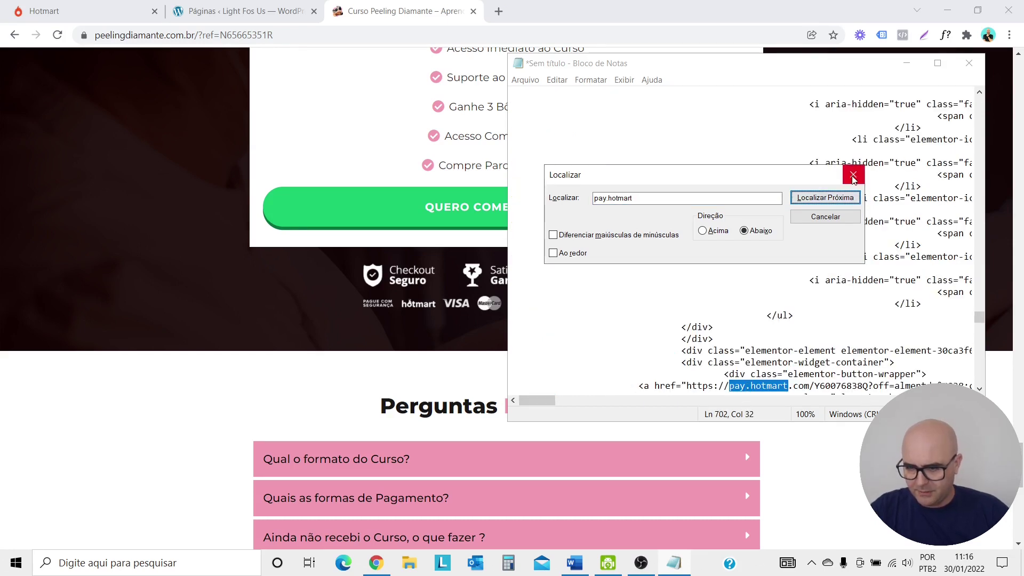
# Maximize the Bloco de Notas window and select the start of the payment link behind the QUERO COMEÇAR AGORA! button.
pyautogui.click(938, 63)
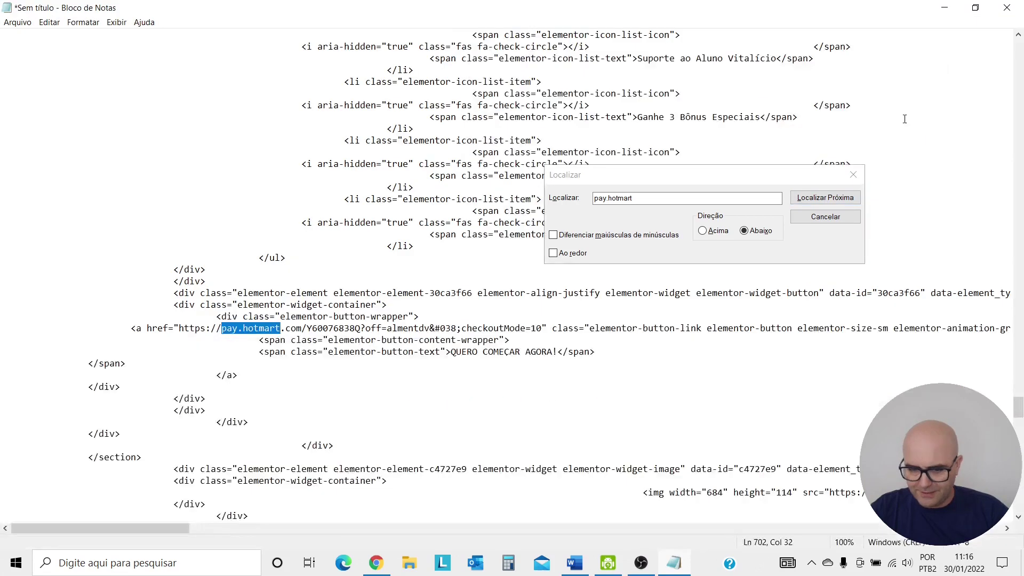
pyautogui.click(179, 328)
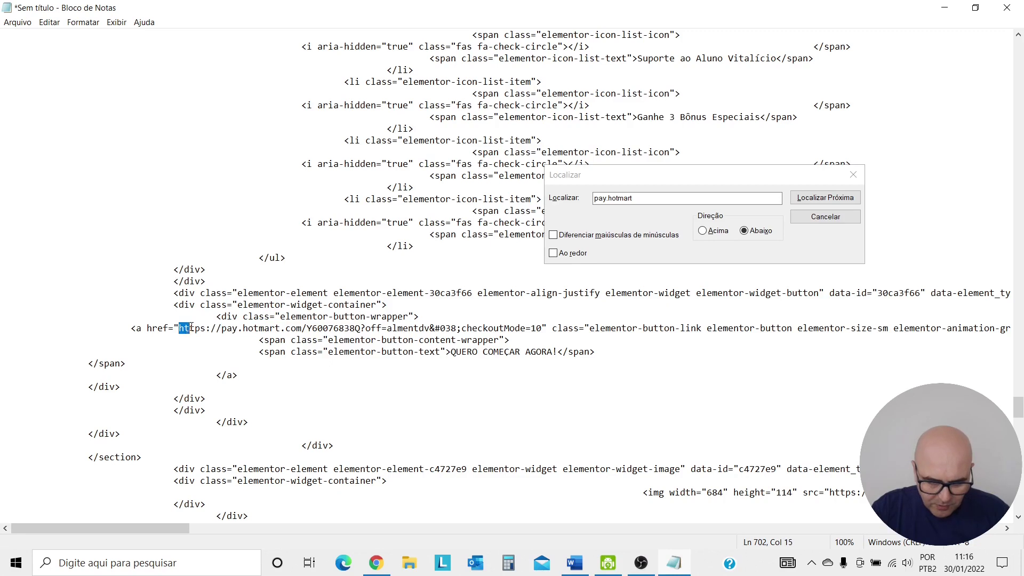
pyautogui.doubleClick(194, 328)
# Switch to Chrome and compare the Botão de Pagamento links in Hotmart with the offer price on the sales page.
pyautogui.click(376, 562)
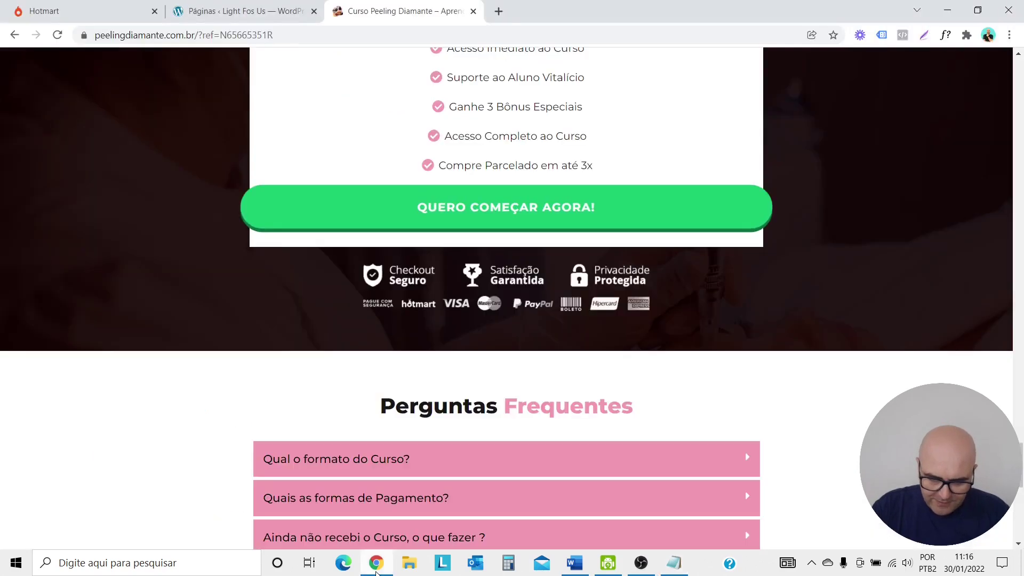
pyautogui.click(69, 8)
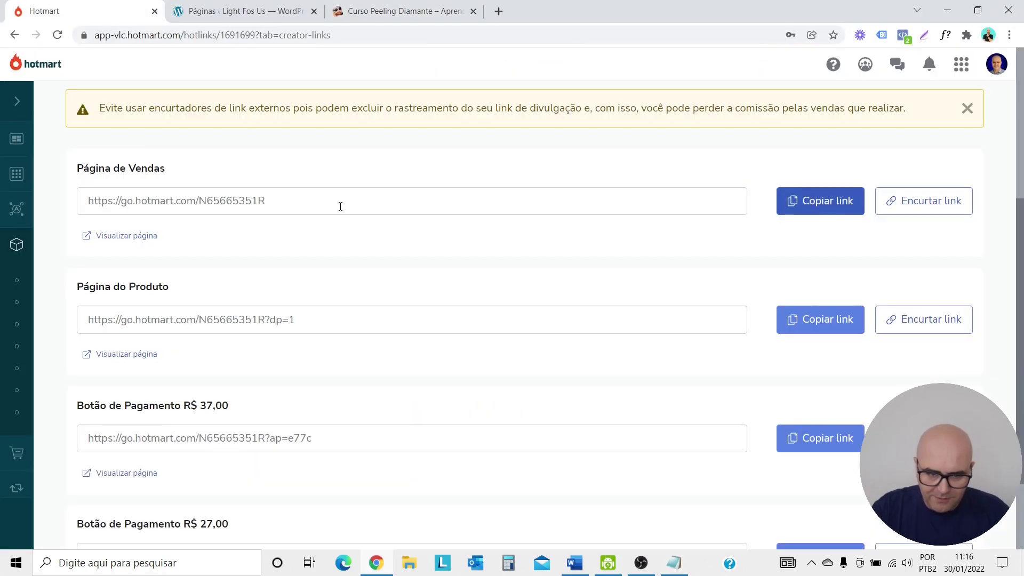
pyautogui.scroll(-1, 393, 316)
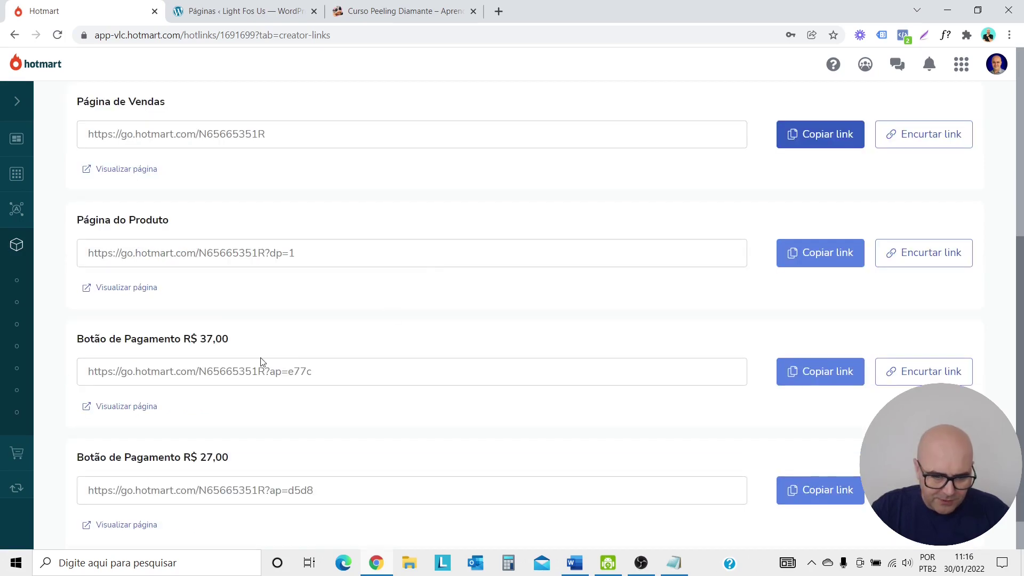
pyautogui.scroll(-1, 322, 363)
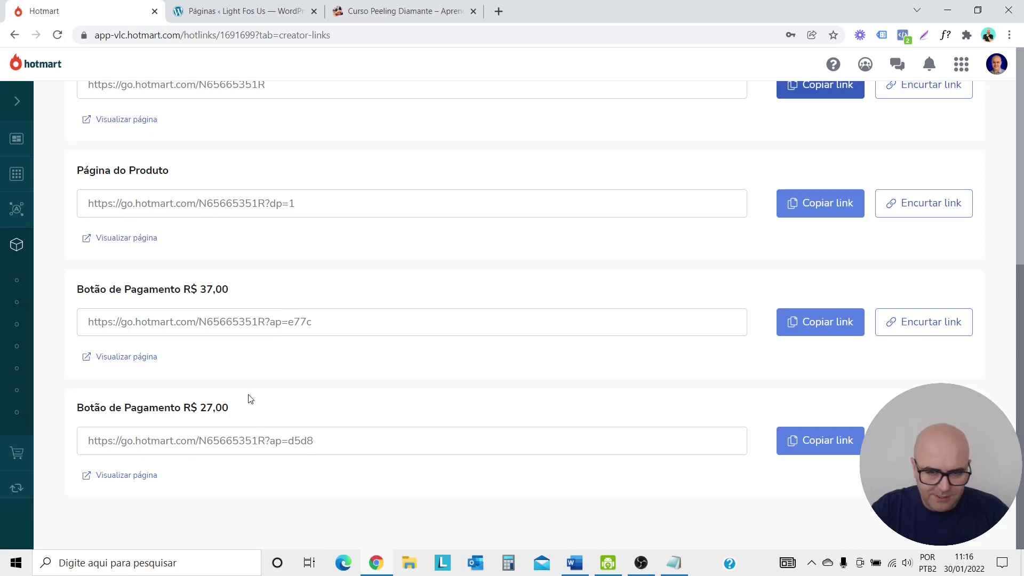
pyautogui.click(440, 7)
pyautogui.scroll(6, 829, 399)
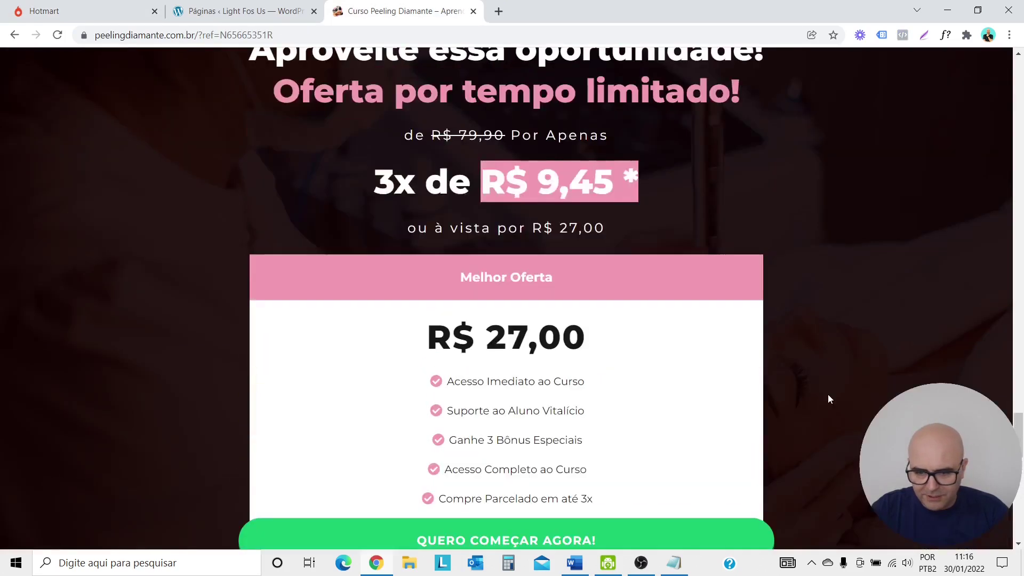
# Copy the Botão de Pagamento R$ 27,00 link from Hotmart and paste it over the selected payment link in Bloco de Notas.
pyautogui.scroll(-2, 828, 397)
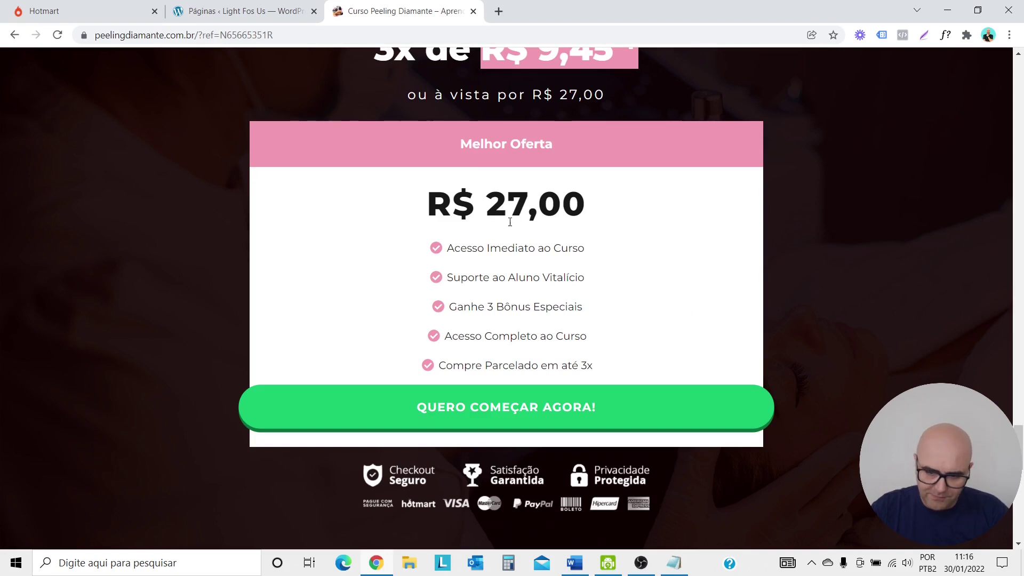
pyautogui.scroll(2, 508, 233)
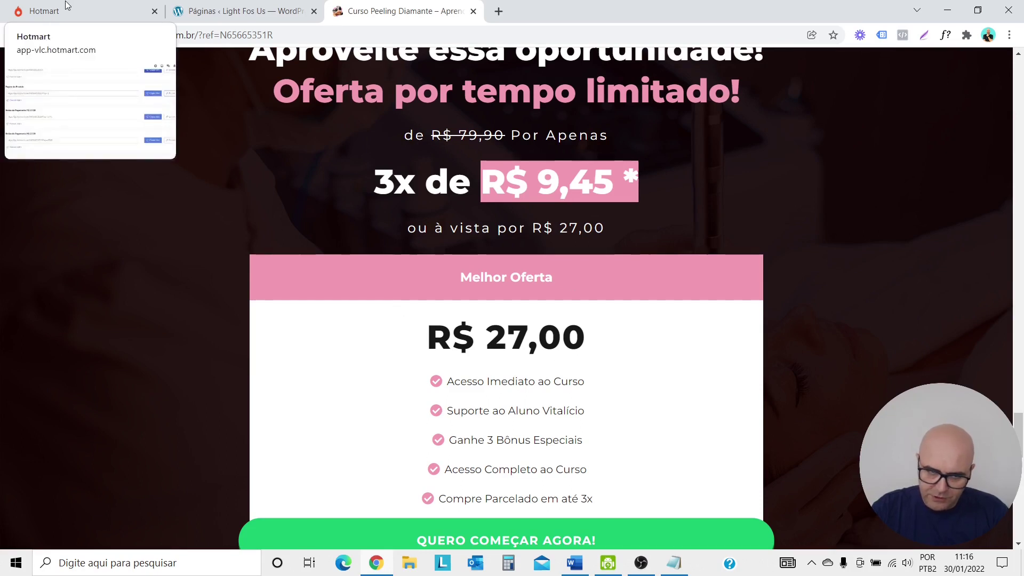
pyautogui.click(90, 13)
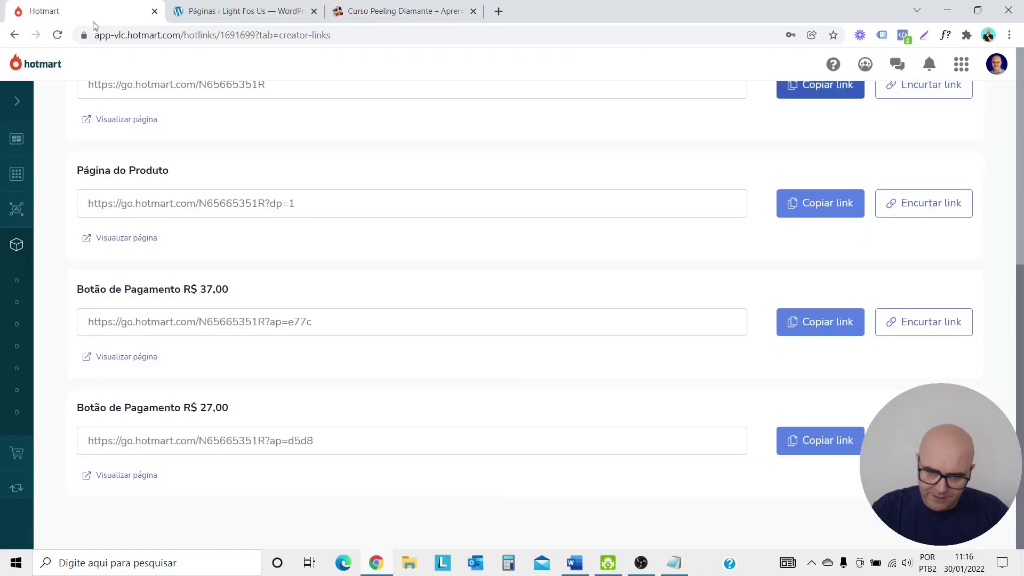
pyautogui.click(800, 452)
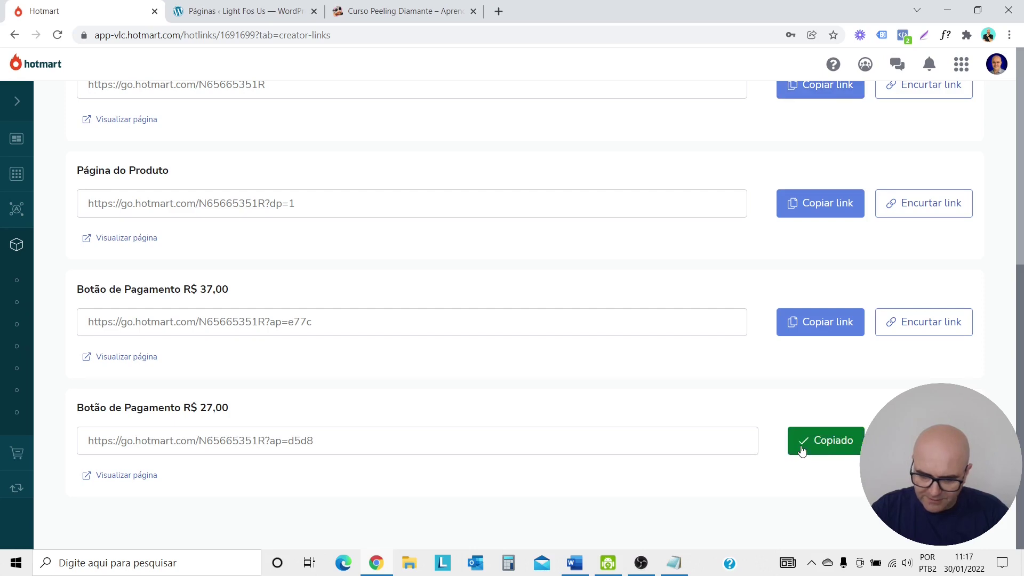
pyautogui.click(674, 562)
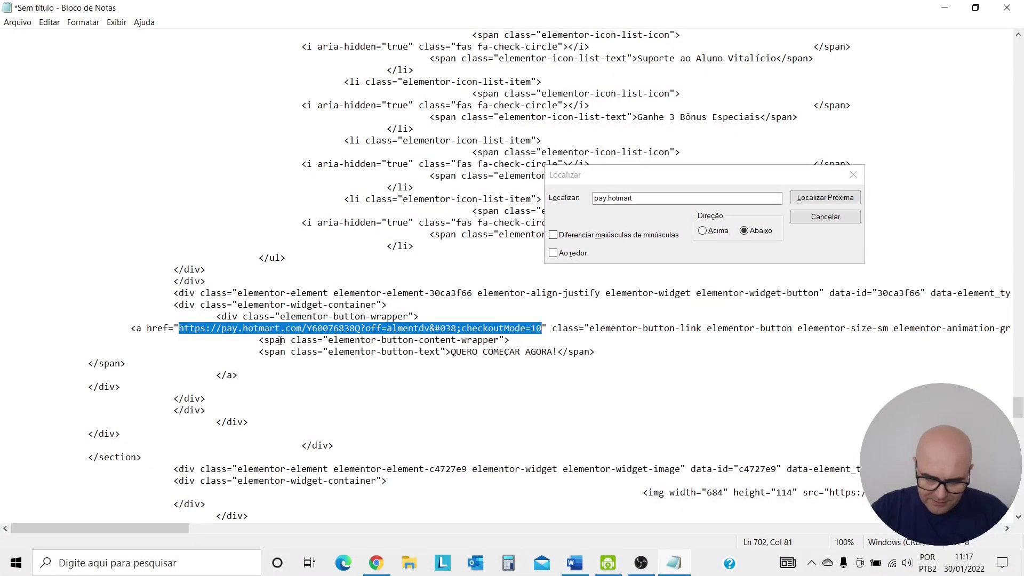
pyautogui.write('https://go.hotmart.com/N65665351R?ap=d5d8')
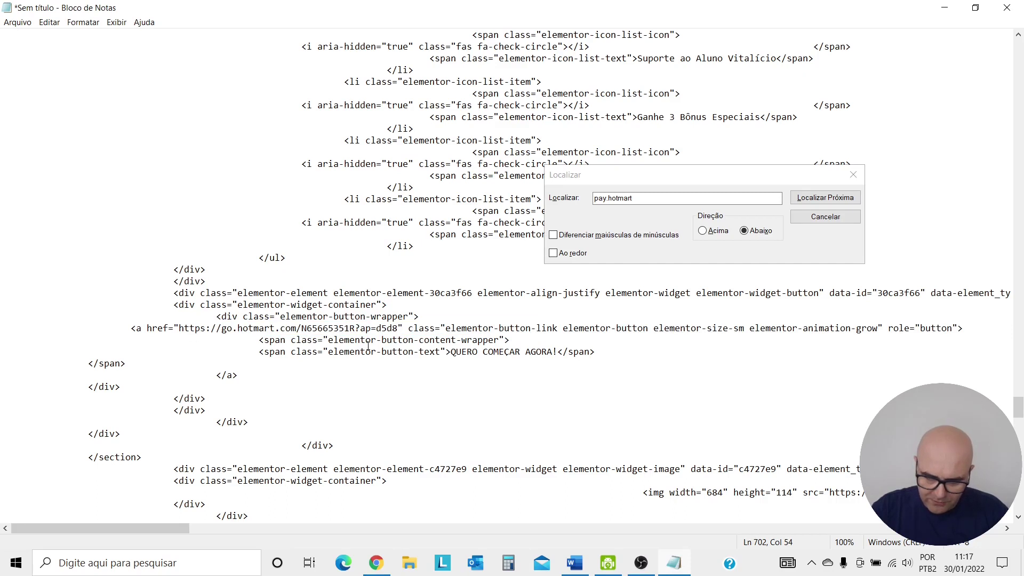
# Search the code for another "pay.hotmart" link, then look through the sales page in Chrome for further payment buttons.
pyautogui.click(829, 198)
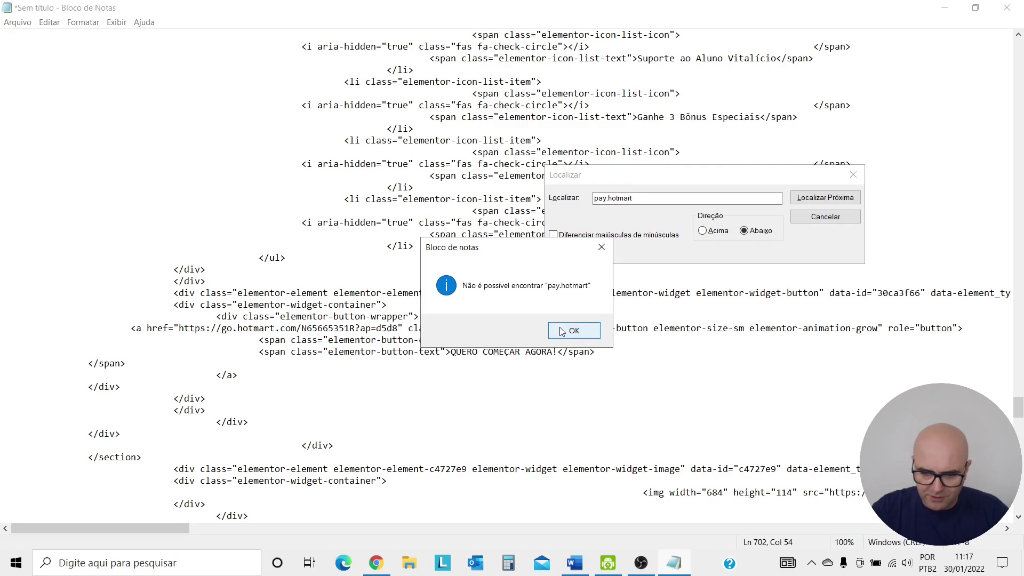
pyautogui.click(376, 563)
pyautogui.click(405, 11)
pyautogui.scroll(-10, 901, 337)
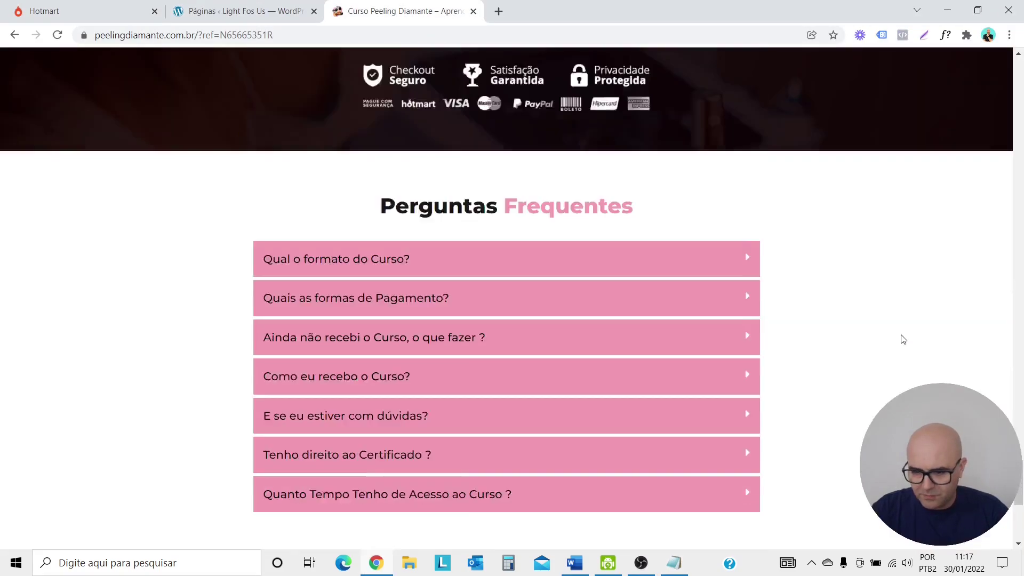
pyautogui.scroll(-7, 903, 340)
pyautogui.scroll(12, 903, 340)
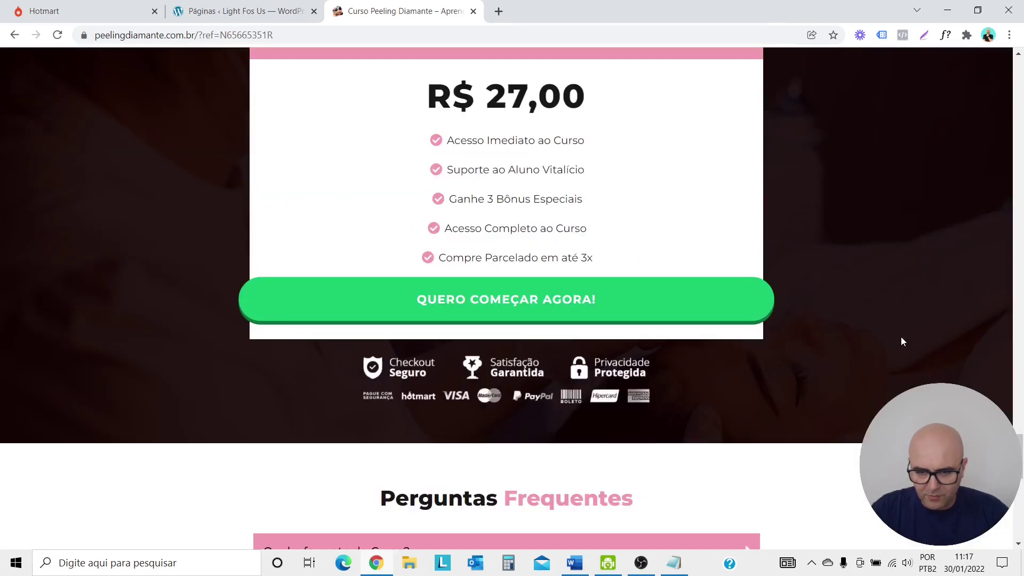
pyautogui.scroll(20, 901, 337)
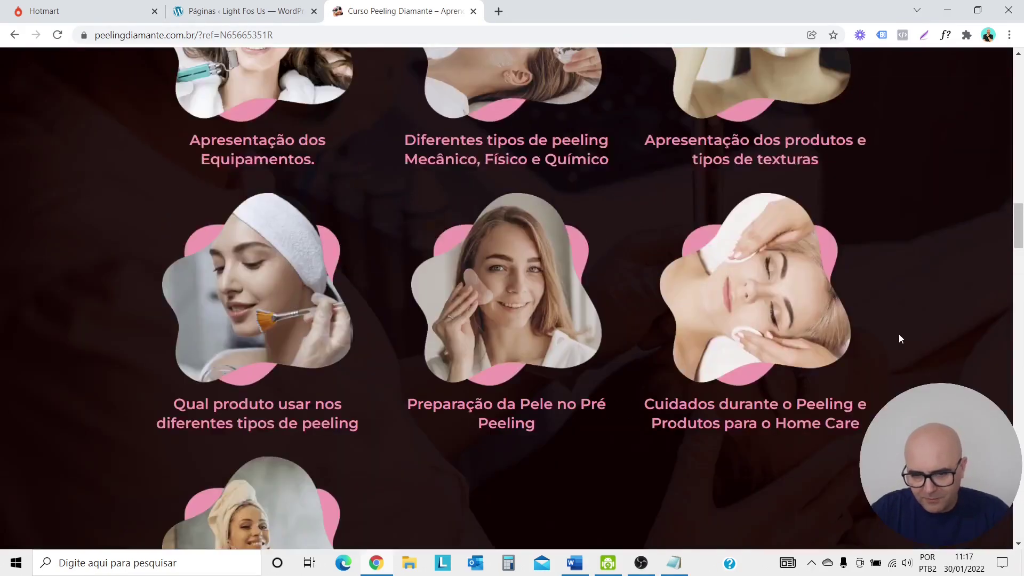
pyautogui.scroll(15, 898, 334)
pyautogui.scroll(-5, 897, 332)
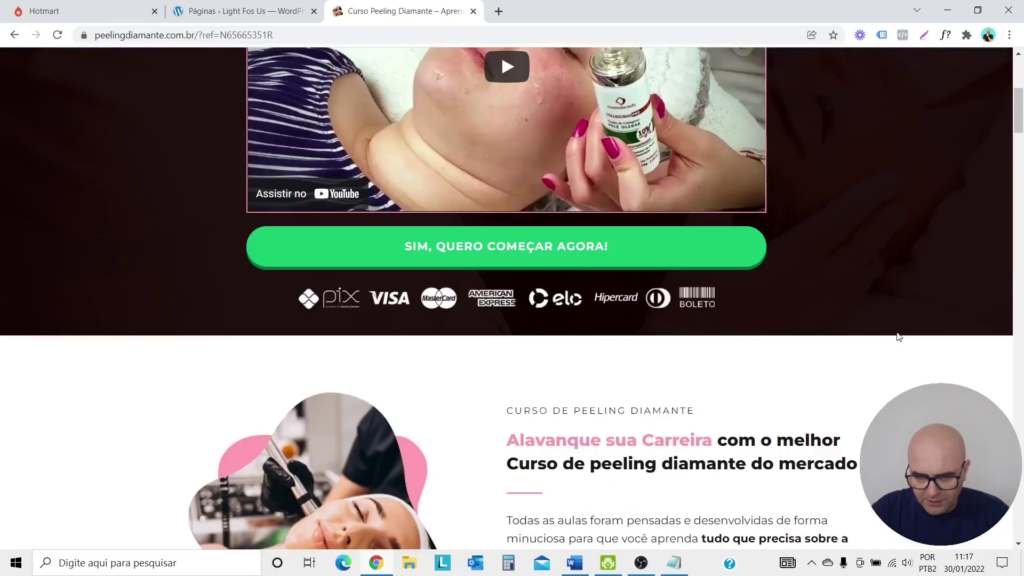
pyautogui.scroll(-15, 897, 336)
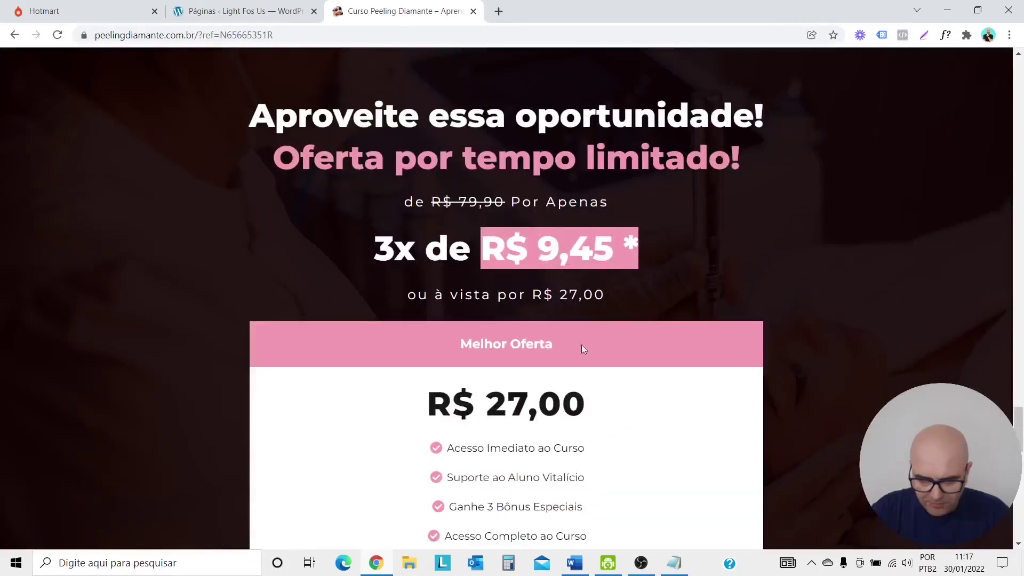
pyautogui.scroll(-6, 582, 344)
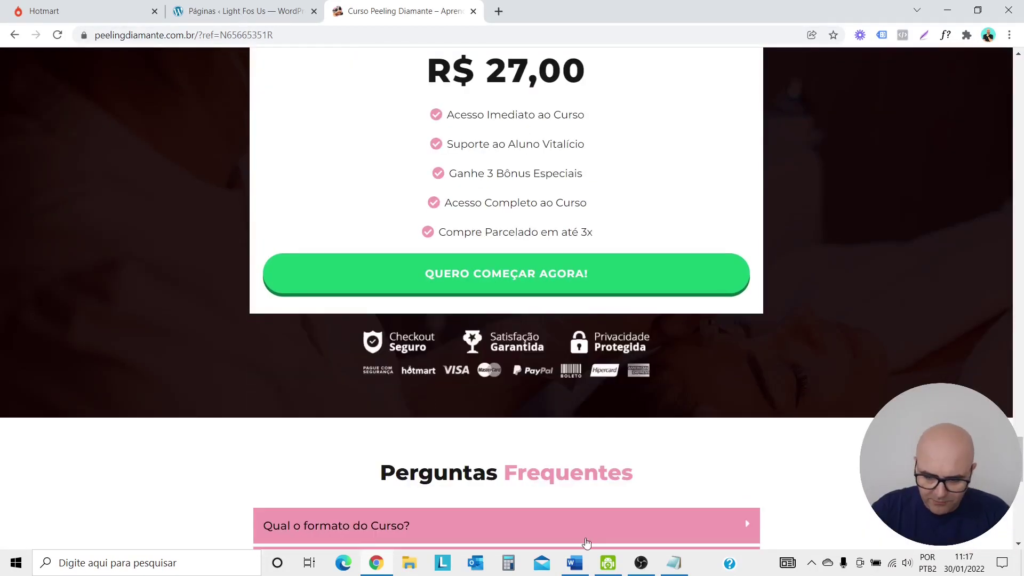
# Return to Bloco de Notas, close the search, and select the entire source code from the first line to the last.
pyautogui.click(681, 569)
pyautogui.click(574, 331)
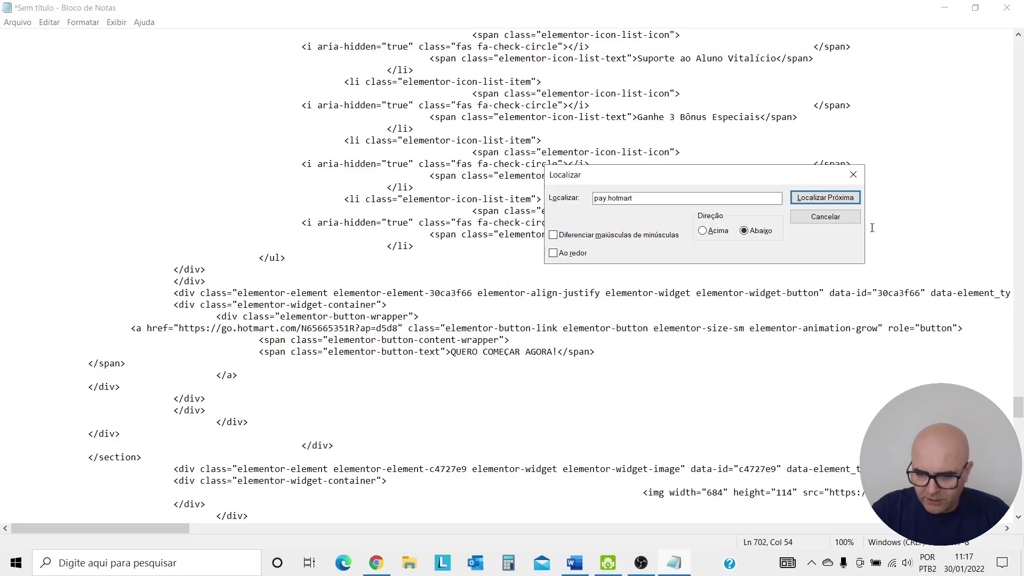
pyautogui.click(859, 172)
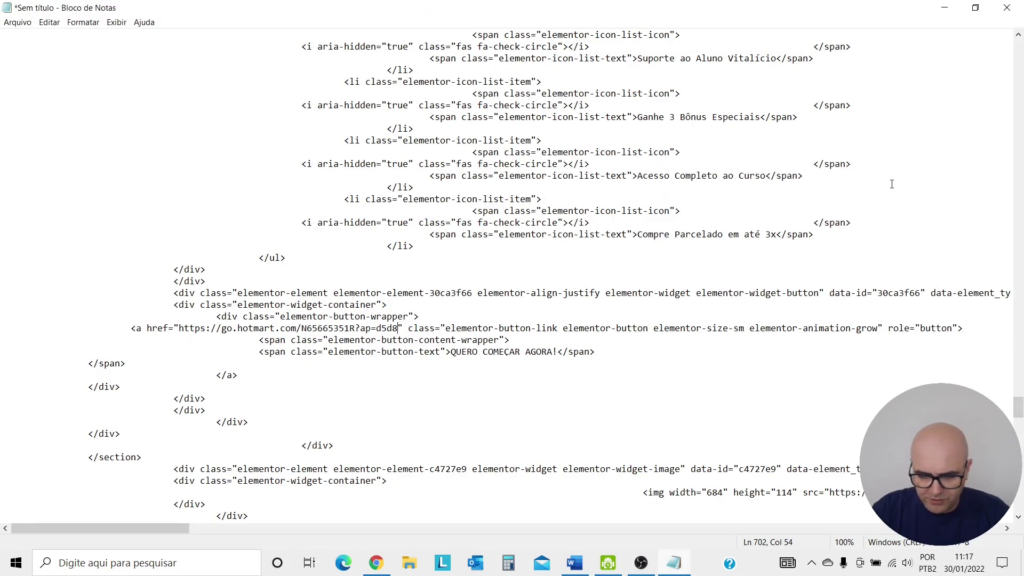
pyautogui.scroll(20, 935, 148)
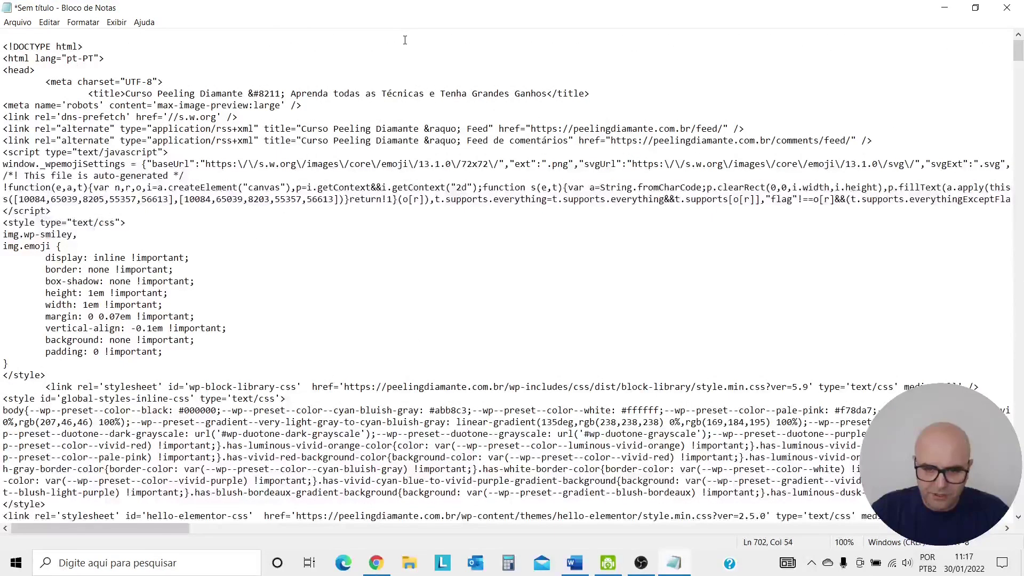
pyautogui.click(405, 37)
pyautogui.hotkey('ctrl', 'shift', 'End')
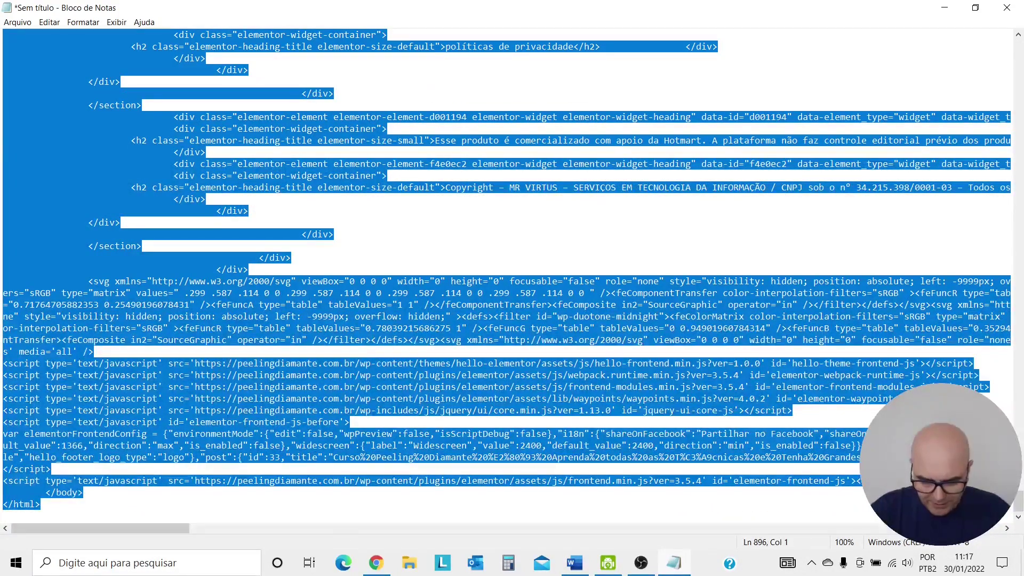
# Switch to WordPress in Chrome and add a new page titled "Curso Peeling Diamante".
pyautogui.click(377, 563)
pyautogui.click(231, 11)
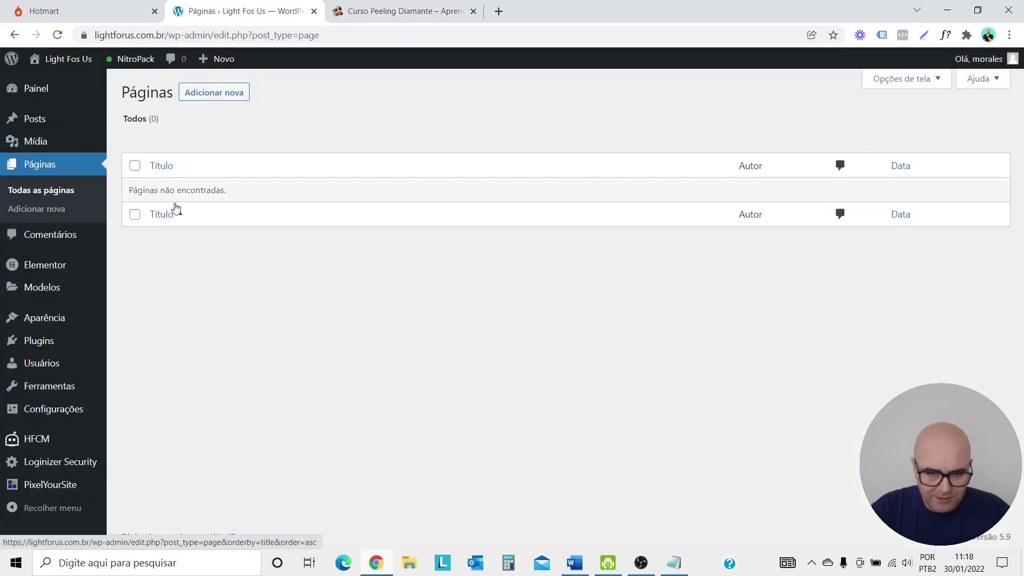
pyautogui.click(234, 95)
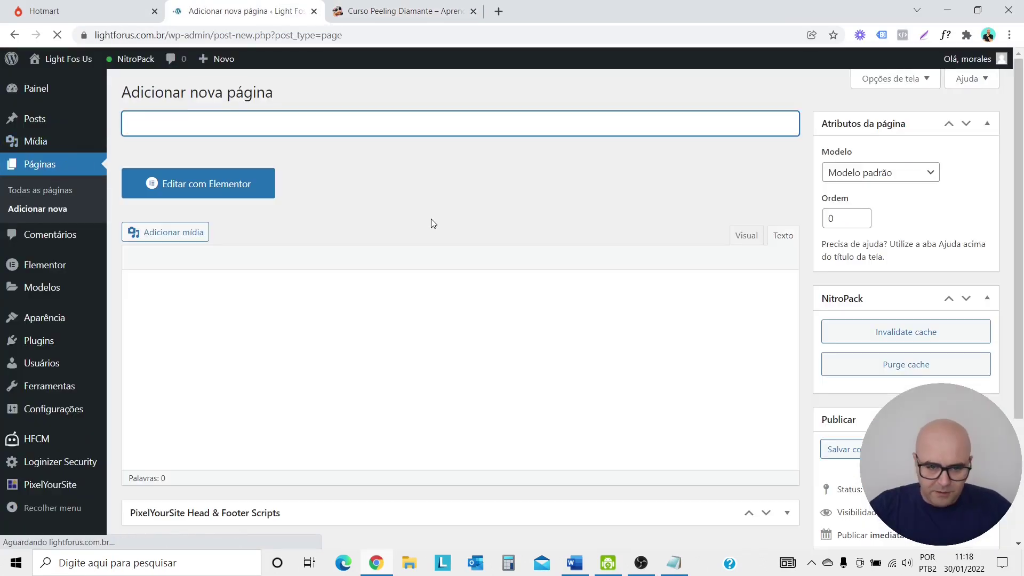
pyautogui.write('Cur')
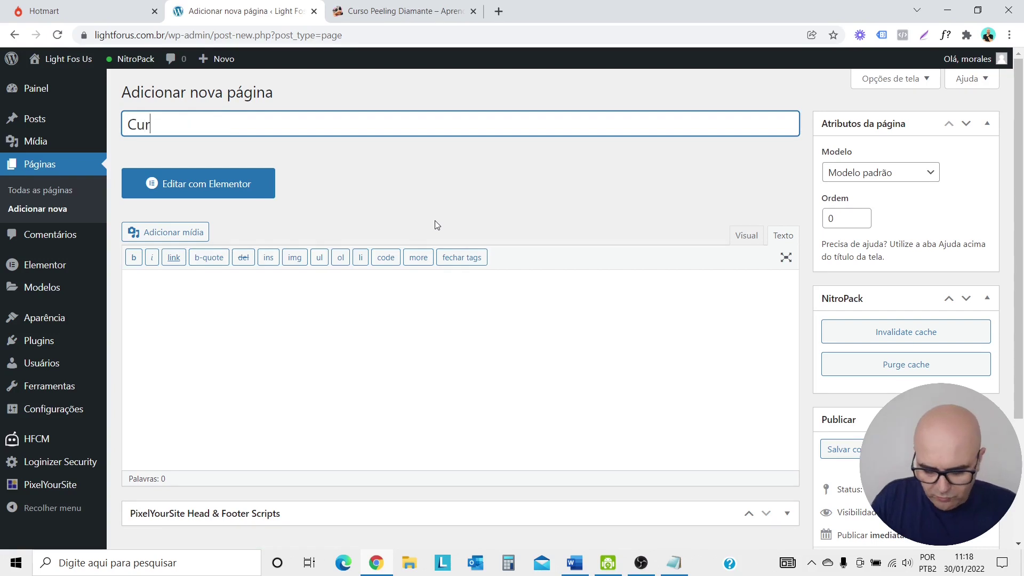
pyautogui.write('so Peeling D')
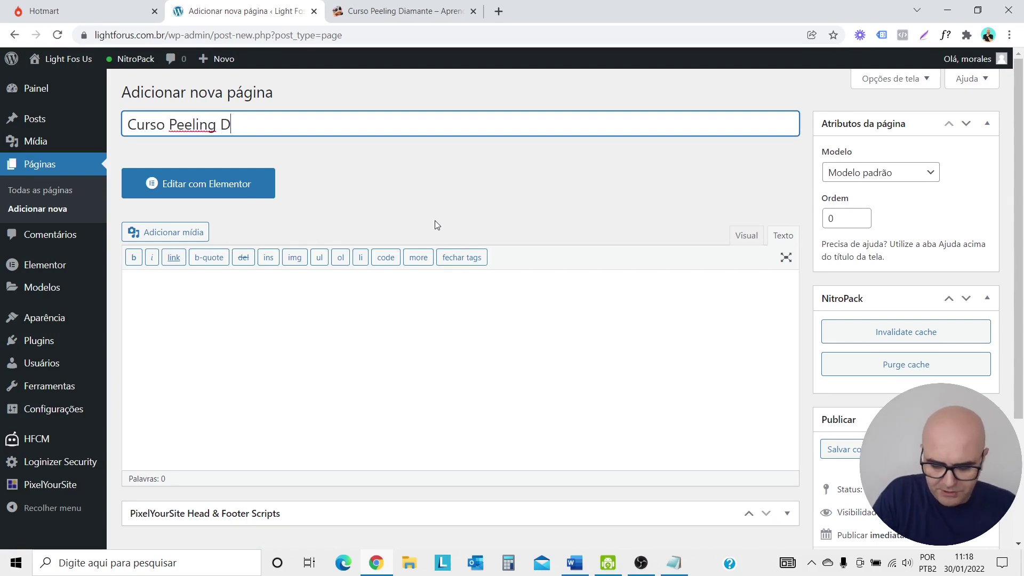
pyautogui.write('iamante')
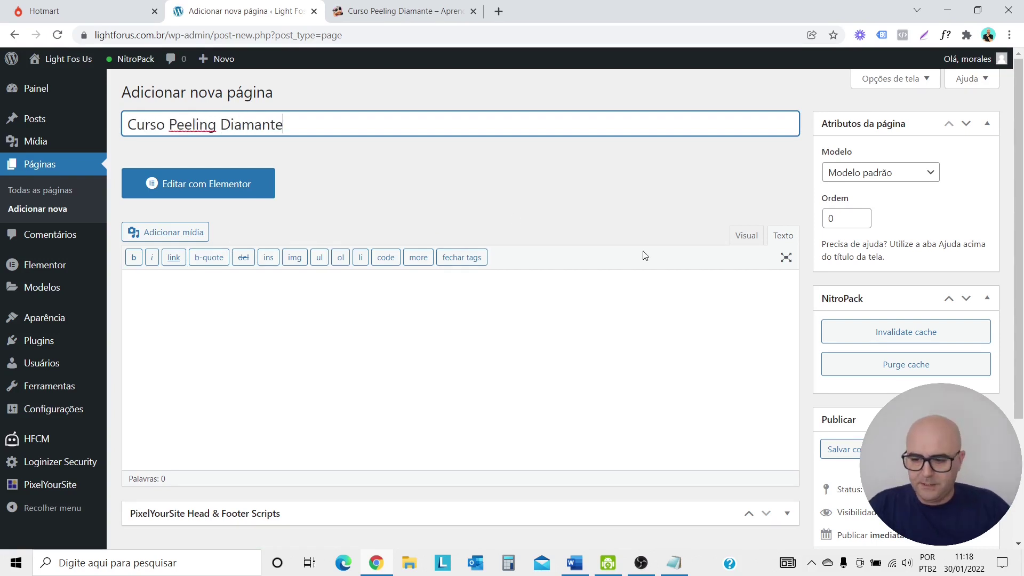
# Set the page's template to Elementor canvas and publish the page.
pyautogui.scroll(-2, 880, 256)
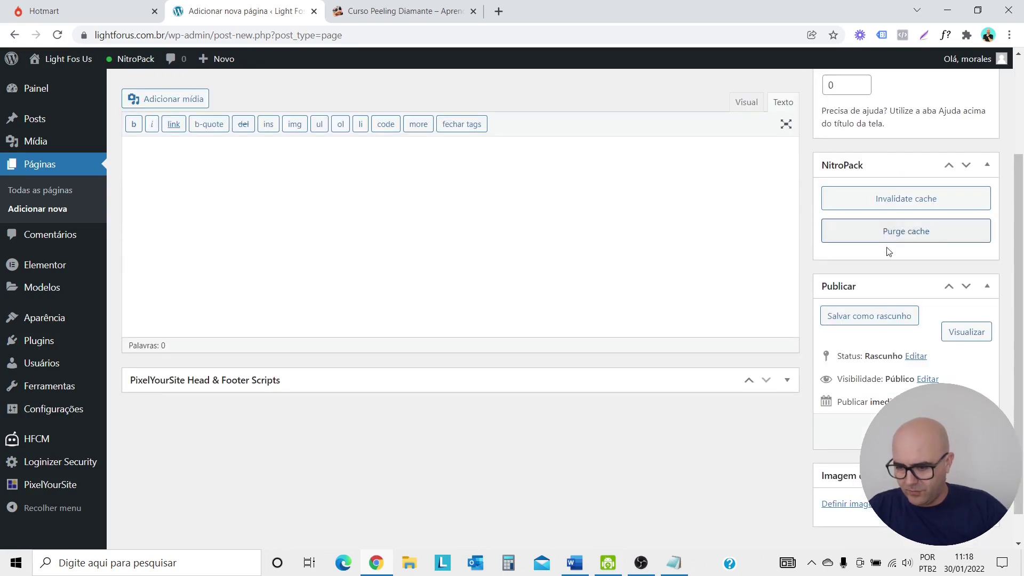
pyautogui.scroll(-1, 894, 213)
pyautogui.scroll(5, 906, 192)
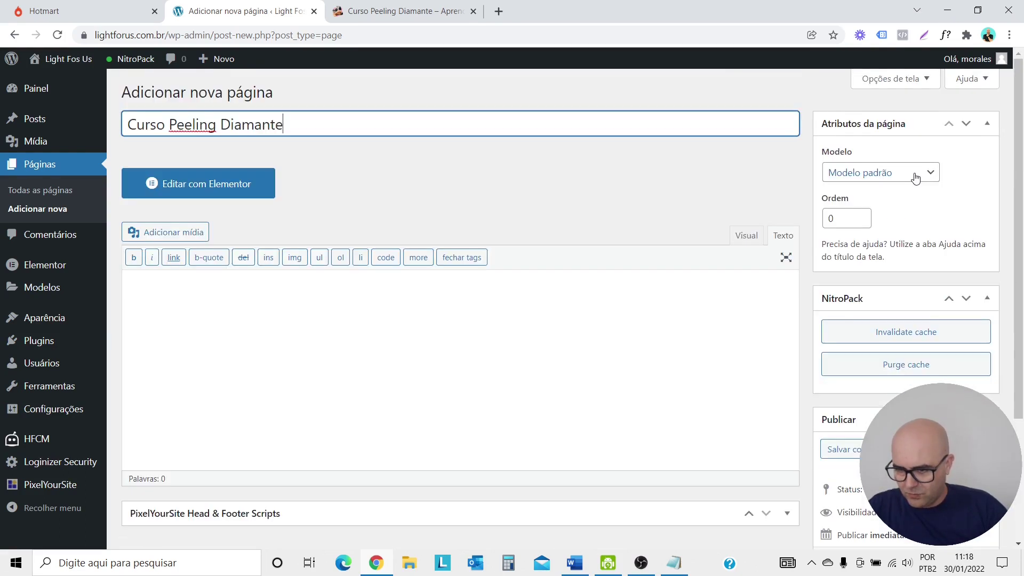
pyautogui.click(915, 175)
pyautogui.click(920, 204)
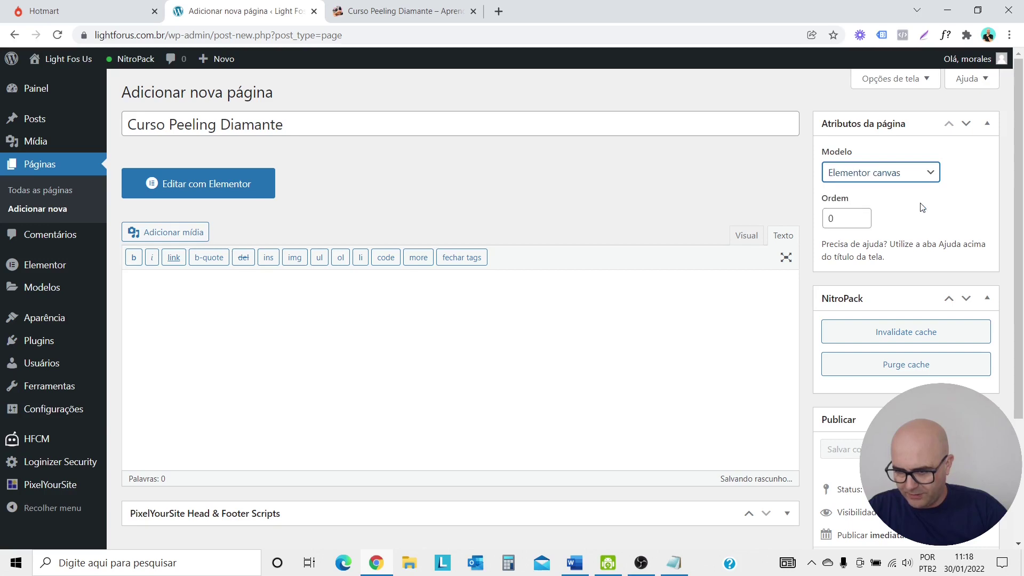
pyautogui.scroll(-2, 834, 243)
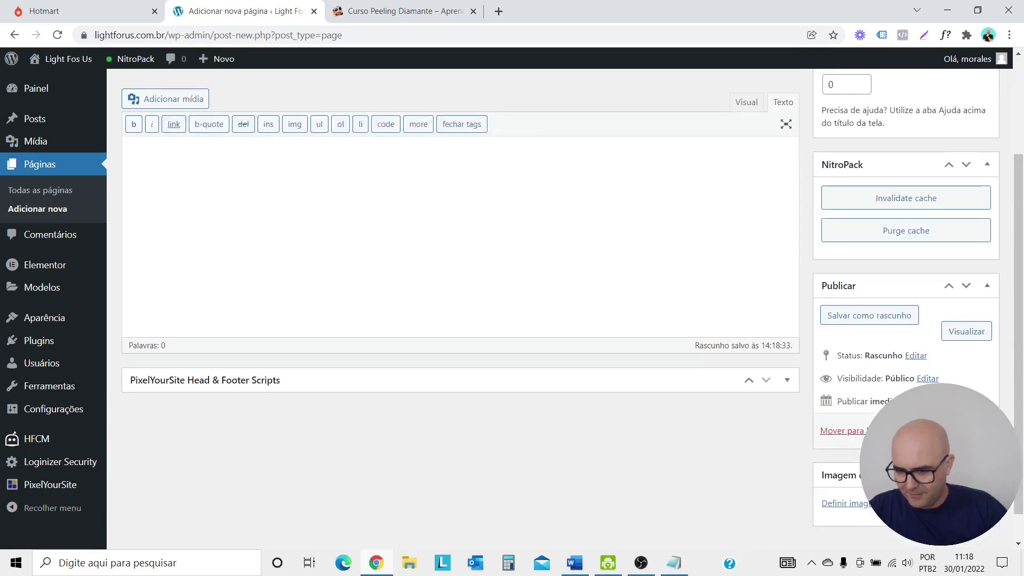
pyautogui.click(967, 431)
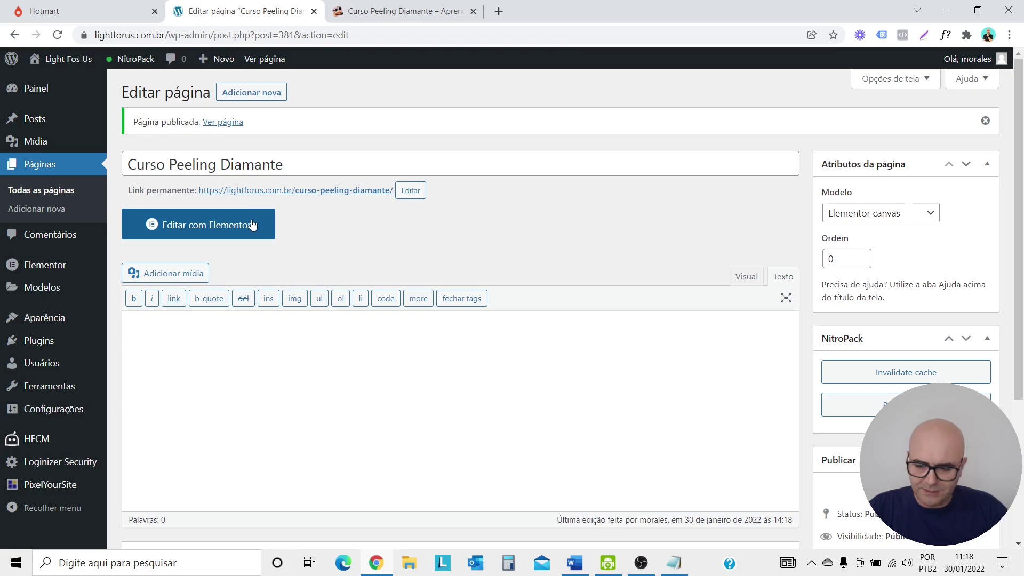
# Open the published page in the Elementor editor and add a section with a single-column structure.
pyautogui.click(252, 226)
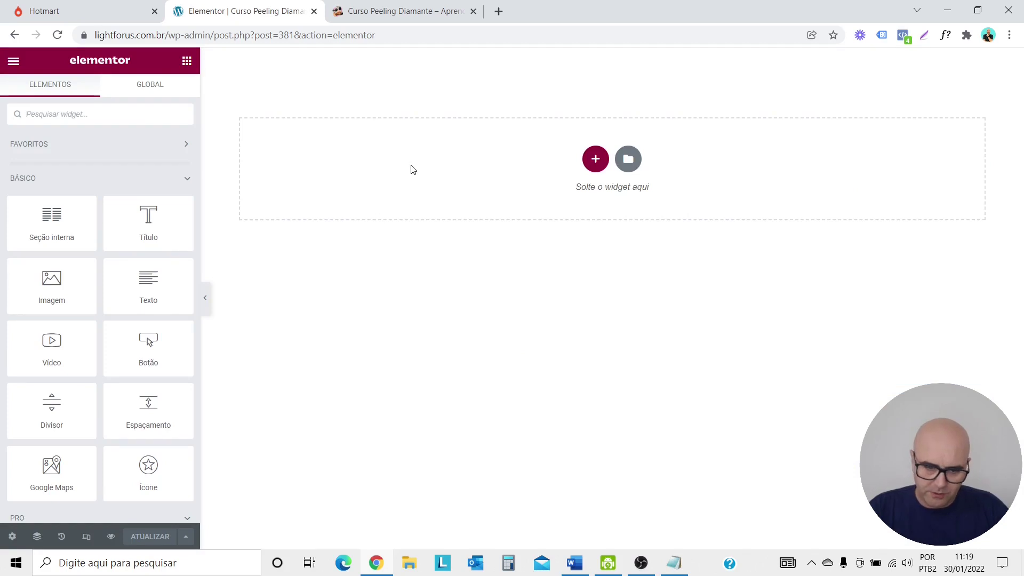
pyautogui.scroll(-6, 102, 349)
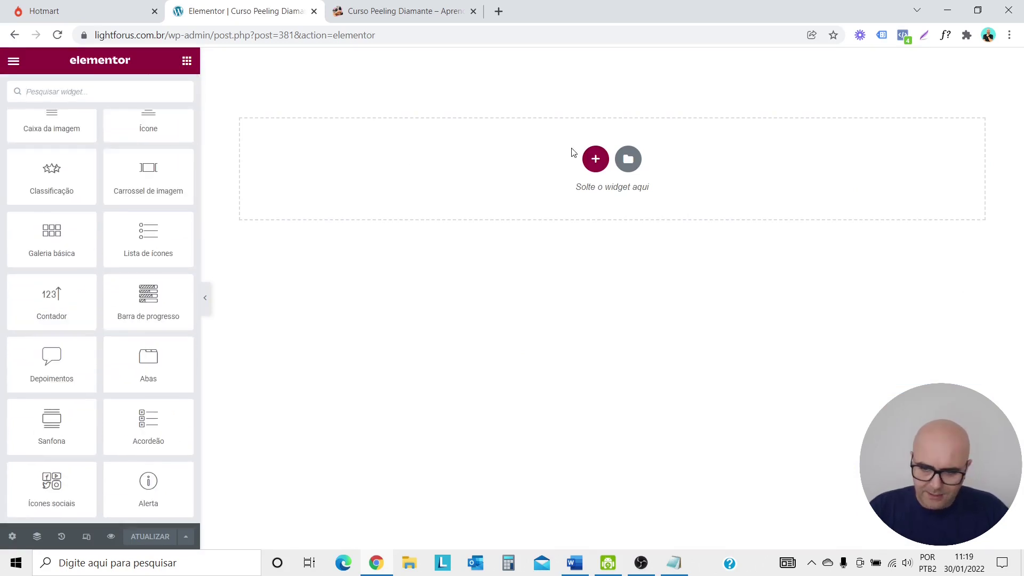
pyautogui.click(595, 158)
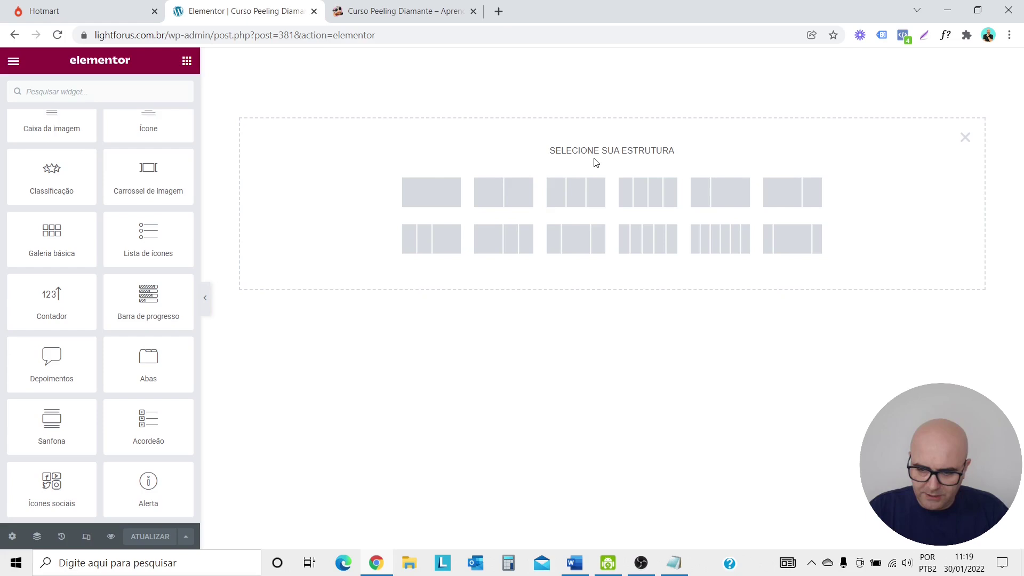
pyautogui.click(453, 196)
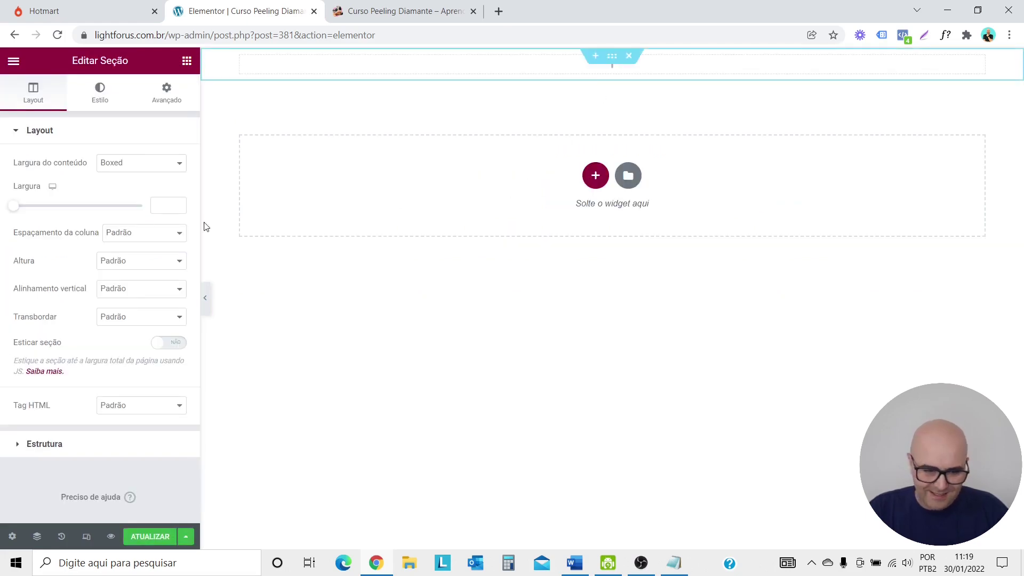
# Find the HTML widget among the general elements and place it in the new single-column section.
pyautogui.click(186, 61)
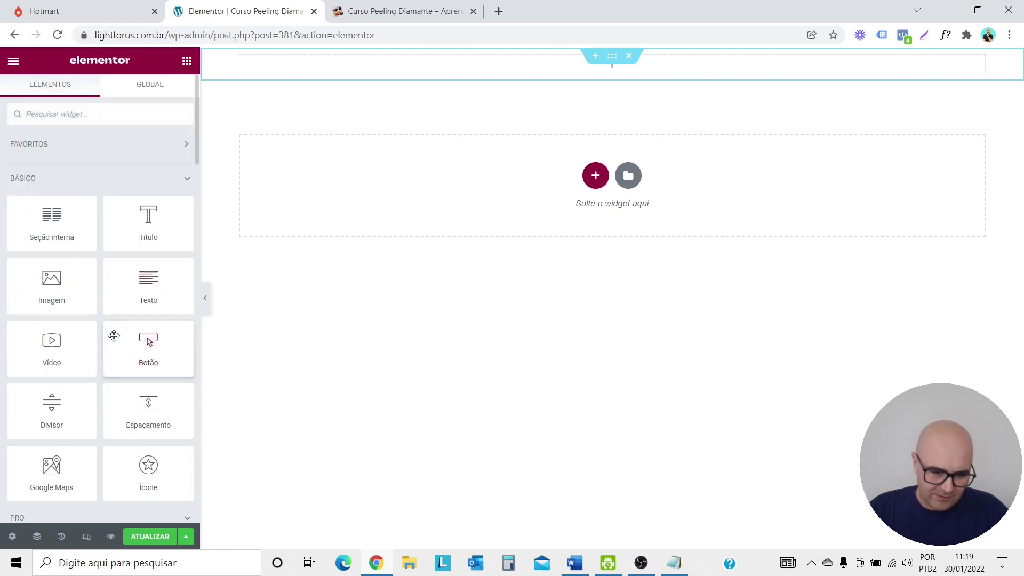
pyautogui.scroll(-20, 94, 329)
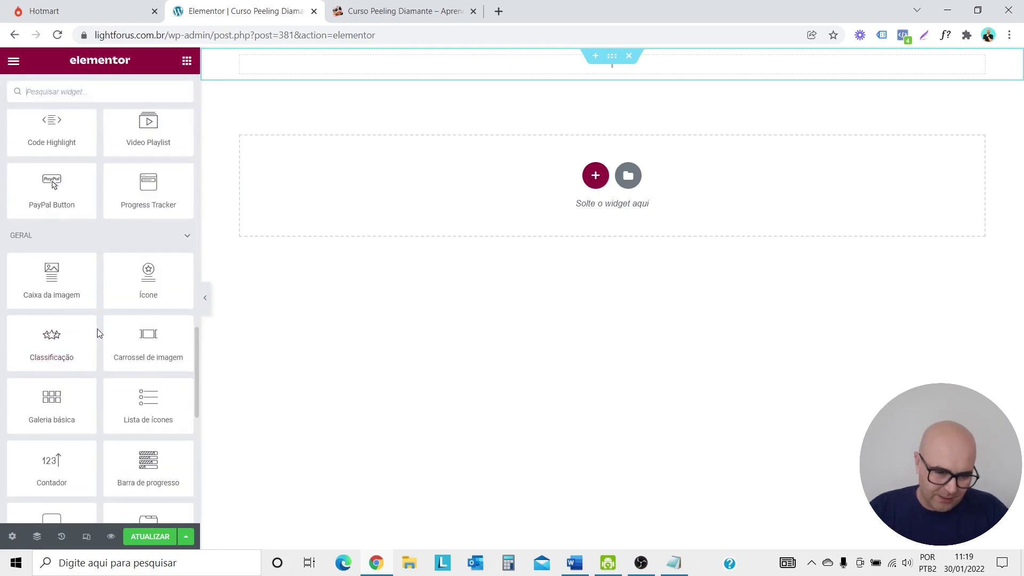
pyautogui.scroll(-6, 96, 329)
pyautogui.scroll(-2, 97, 333)
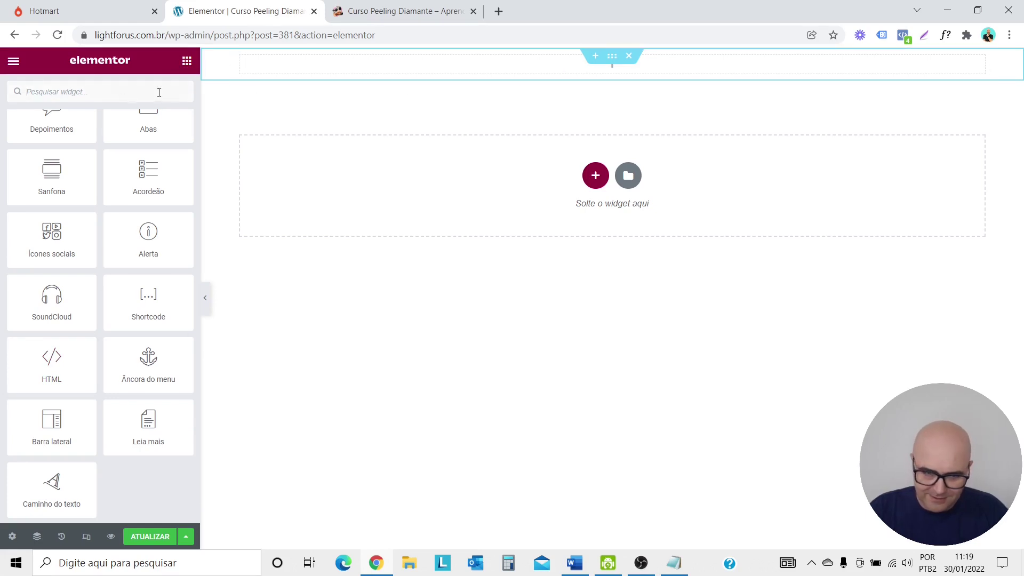
pyautogui.moveTo(52, 373); pyautogui.dragTo(533, 63)
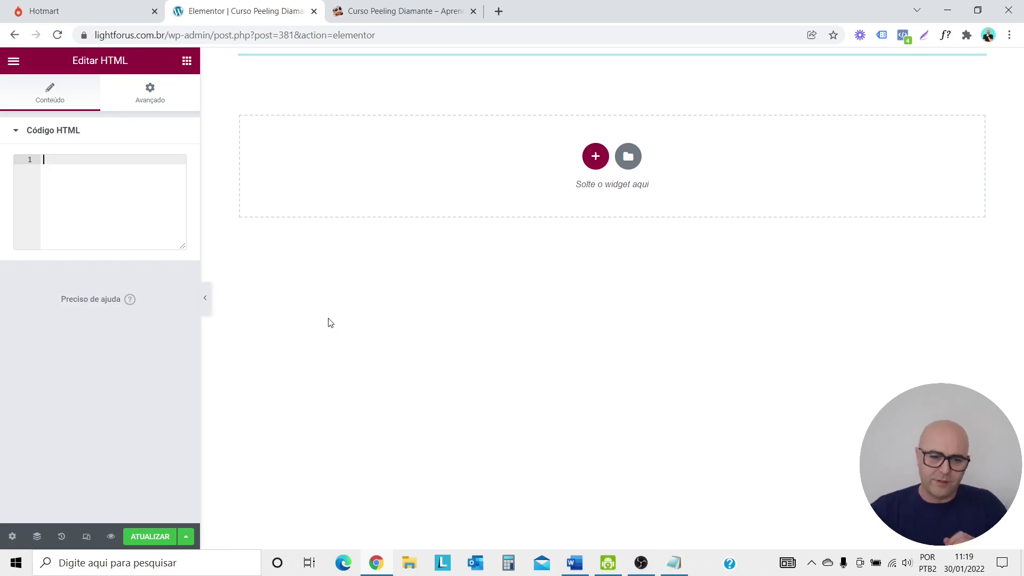
# Paste the cloned sales page code into the HTML widget, check the rendered page down to its footer, and update the page.
pyautogui.hotkey('ctrl', 'v')
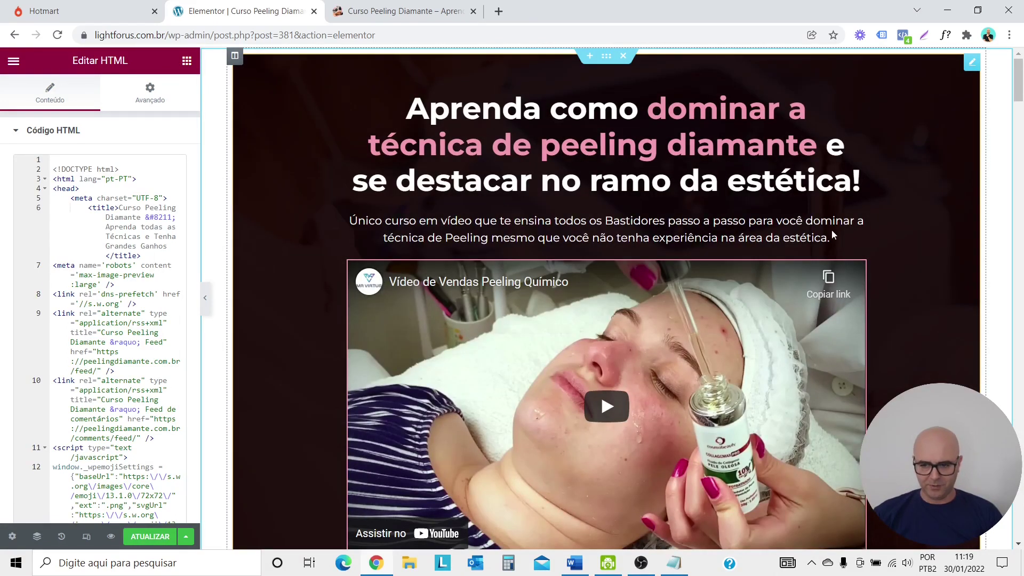
pyautogui.scroll(-15, 917, 243)
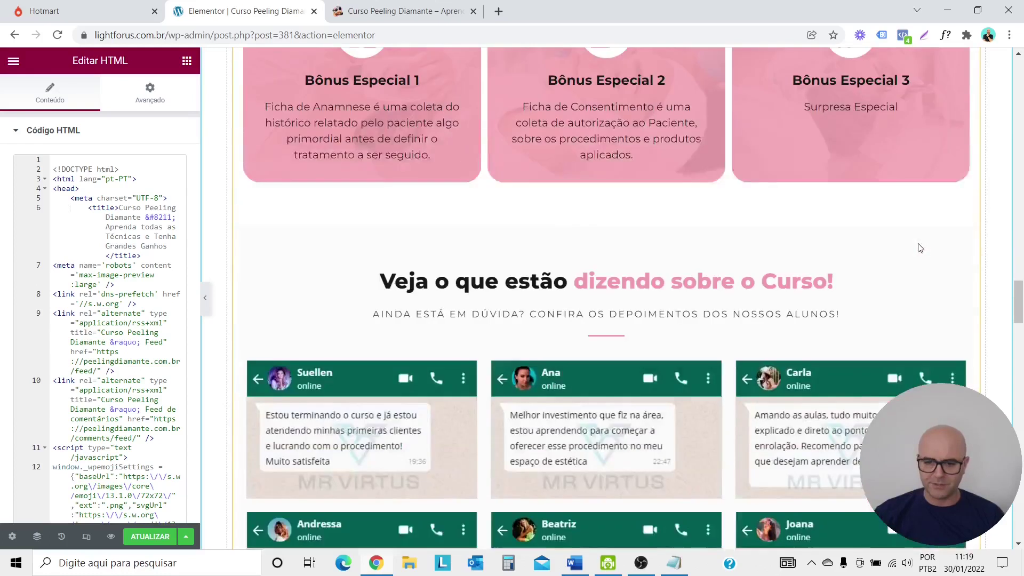
pyautogui.scroll(-20, 919, 248)
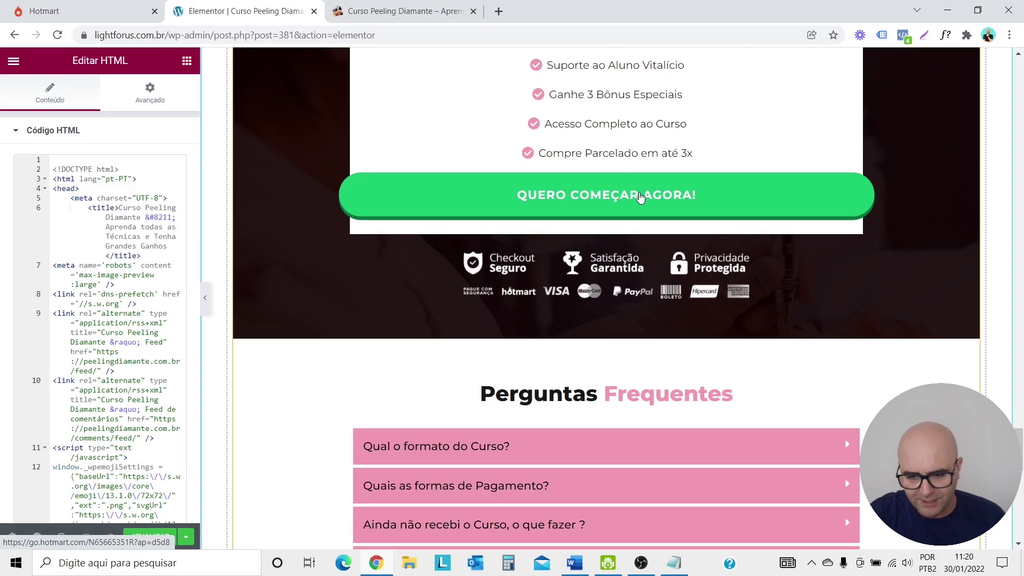
pyautogui.scroll(-15, 640, 196)
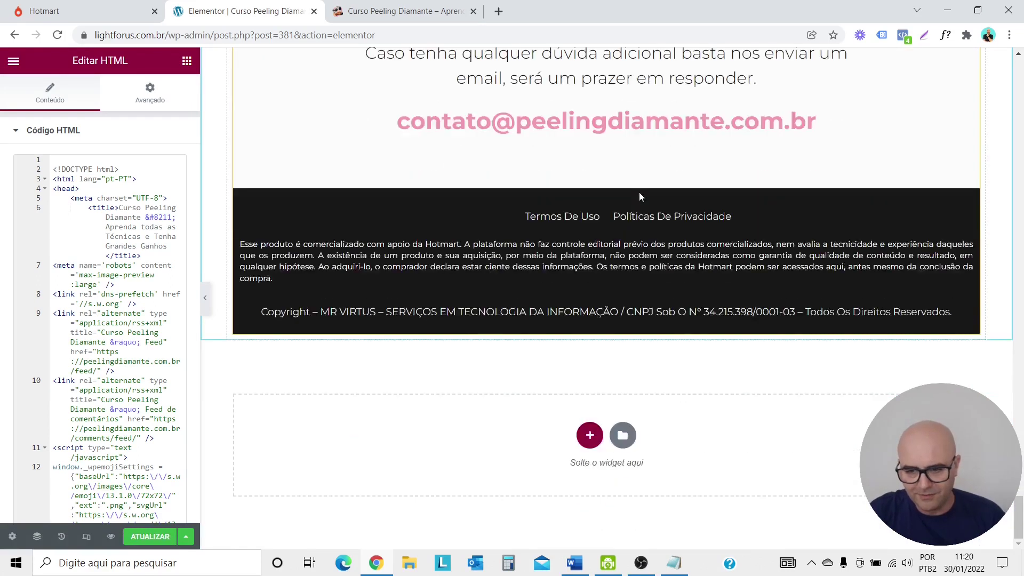
pyautogui.scroll(5, 640, 192)
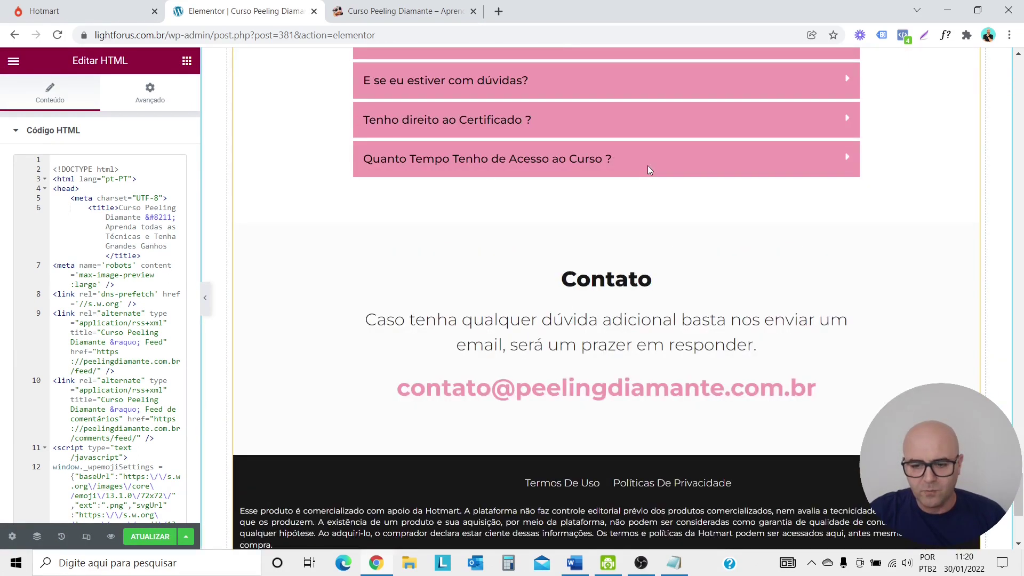
pyautogui.scroll(-5, 647, 166)
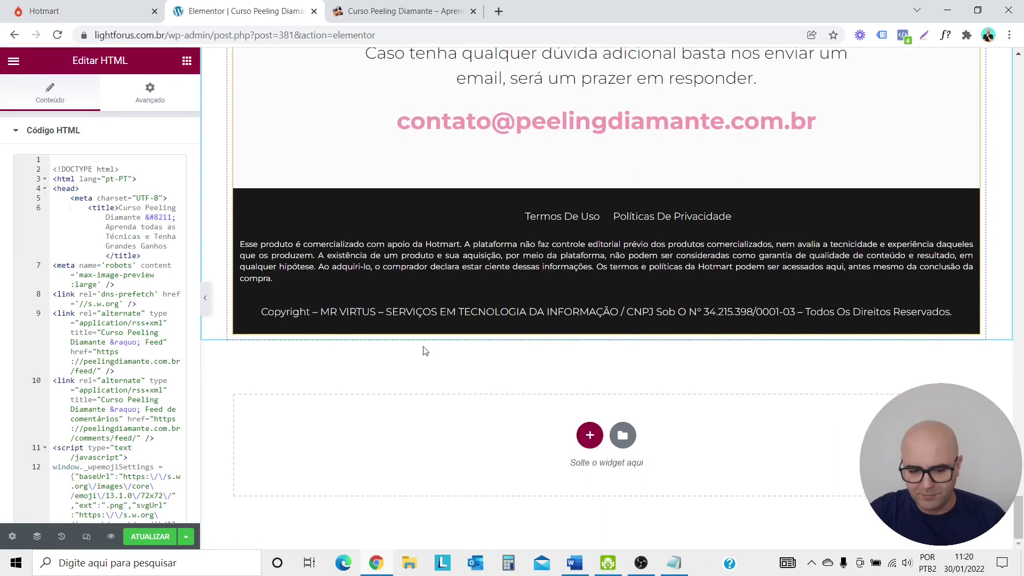
pyautogui.click(150, 537)
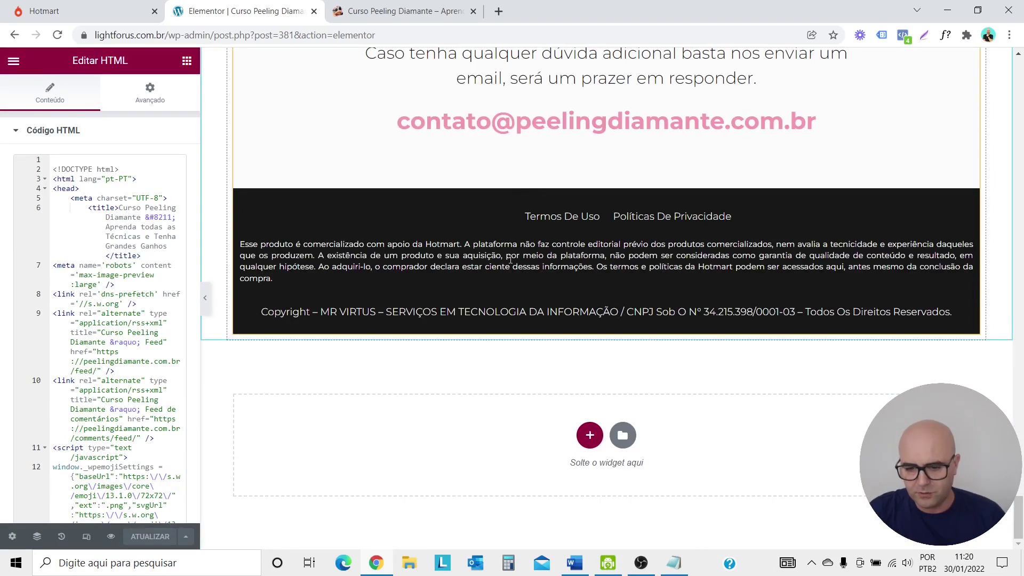
# Add a single-column section below the cloned page's footer and place an empty HTML widget in it.
pyautogui.click(590, 435)
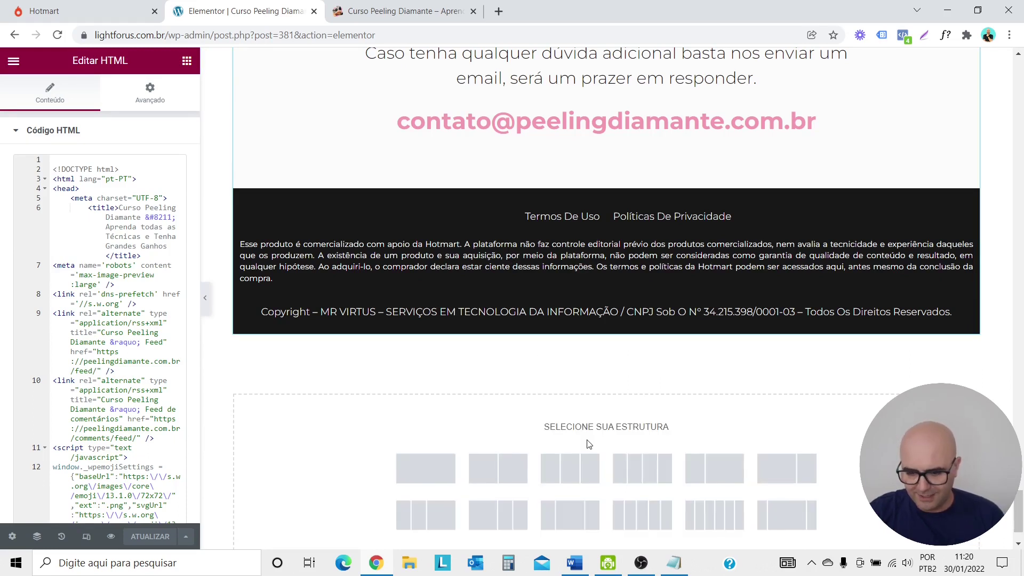
pyautogui.click(429, 472)
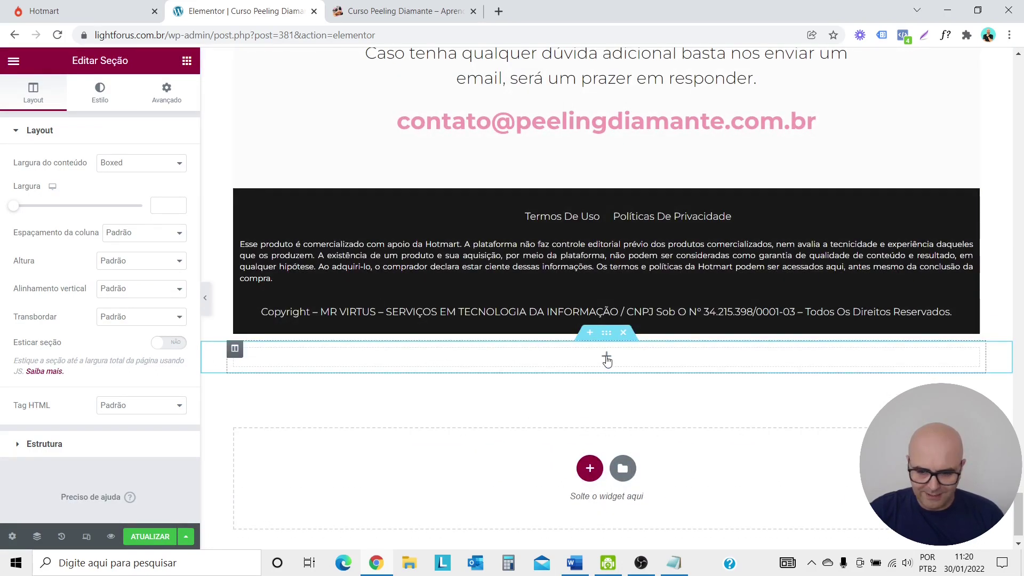
pyautogui.click(607, 358)
pyautogui.scroll(-15, 98, 402)
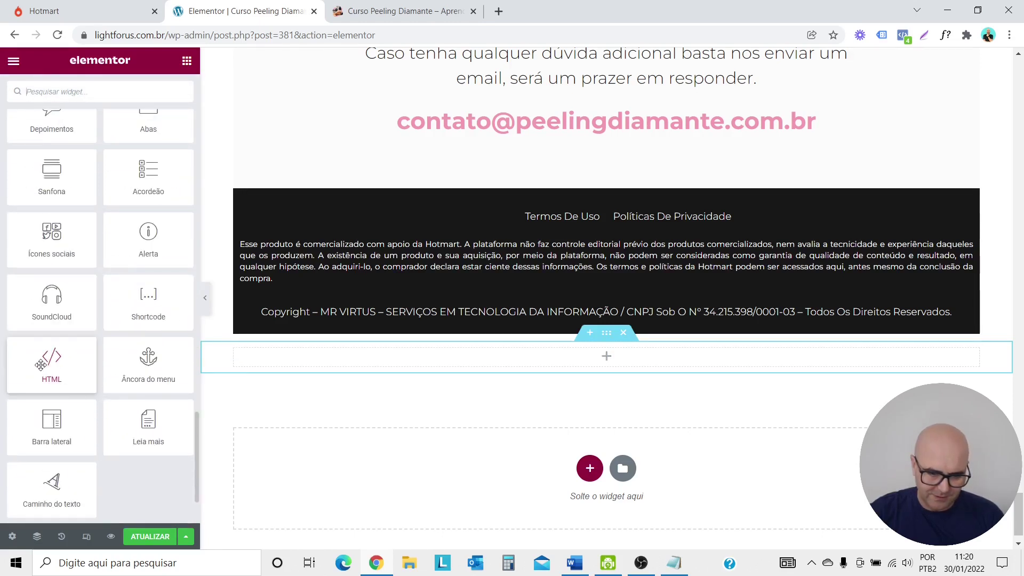
pyautogui.moveTo(44, 365); pyautogui.dragTo(523, 372)
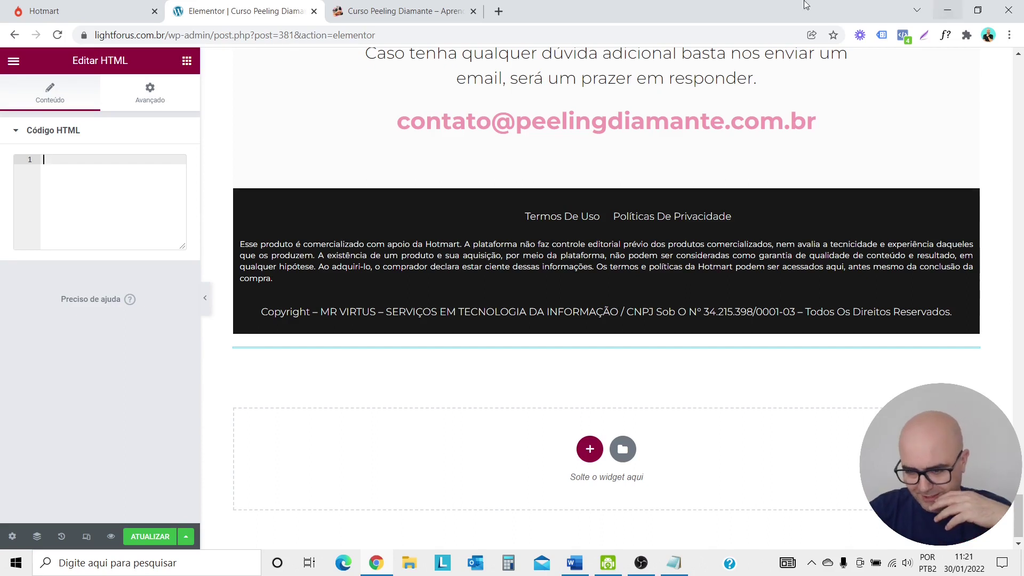
# Open the HTML widget holding the cloned page's code and review the page's guarantee and offer sections.
pyautogui.hotkey('ctrl', 'v')
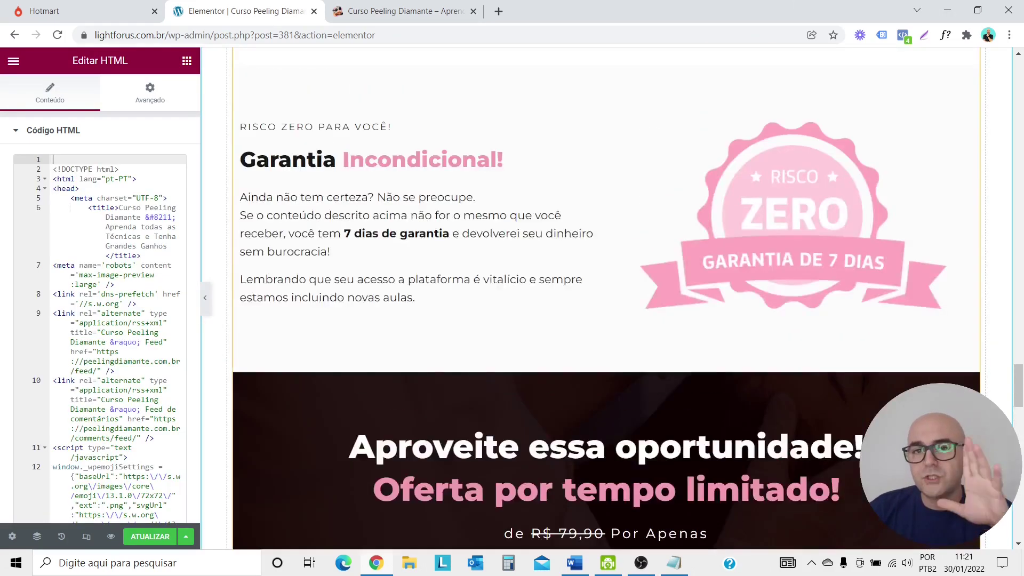
pyautogui.scroll(3, 651, 338)
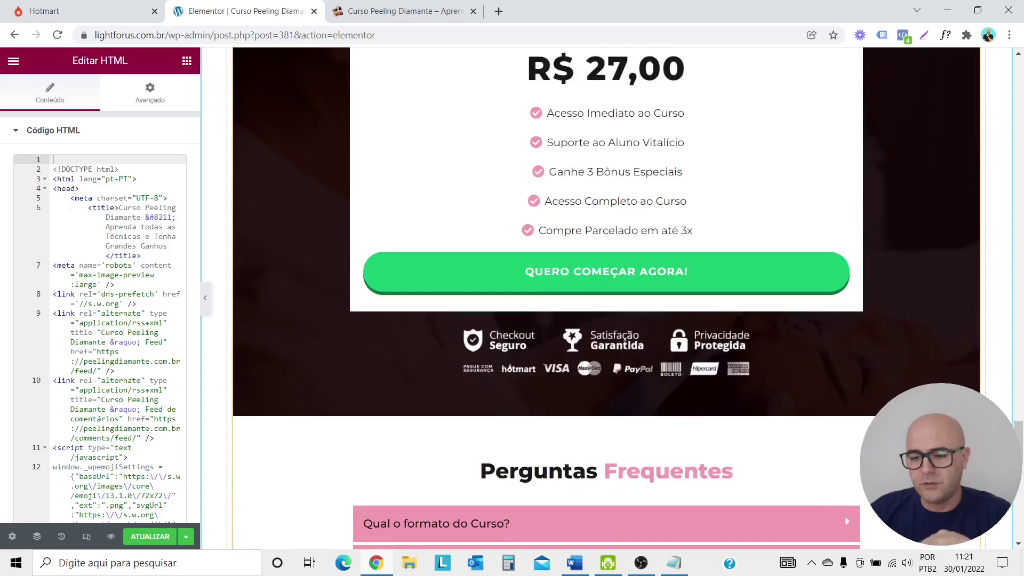